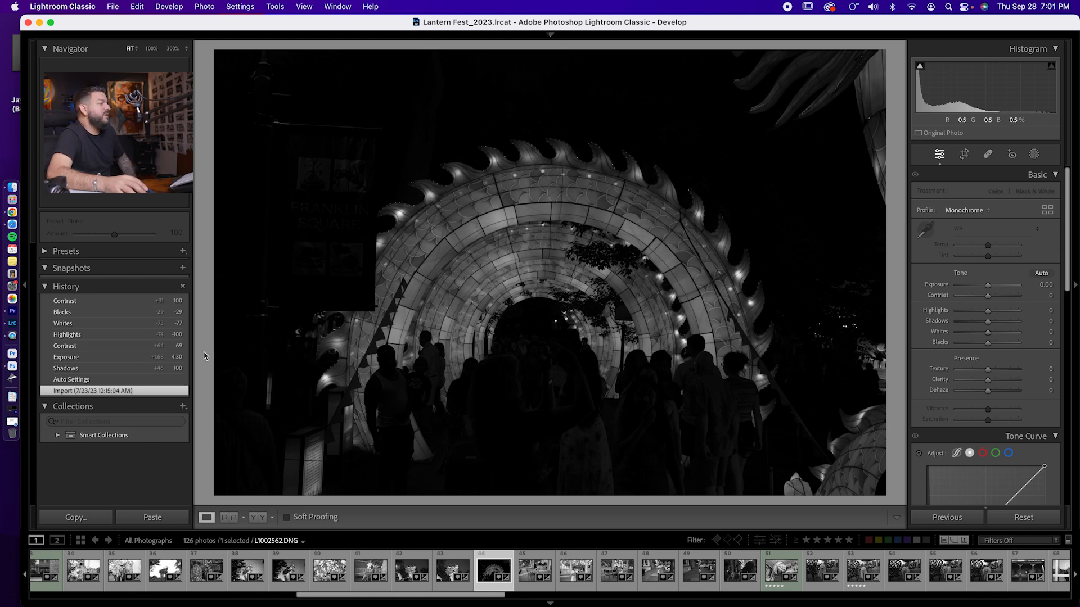
- Review the lantern arch photo's edit history state by state, from Auto Settings through to the final Contrast adjustment
click(94, 381)
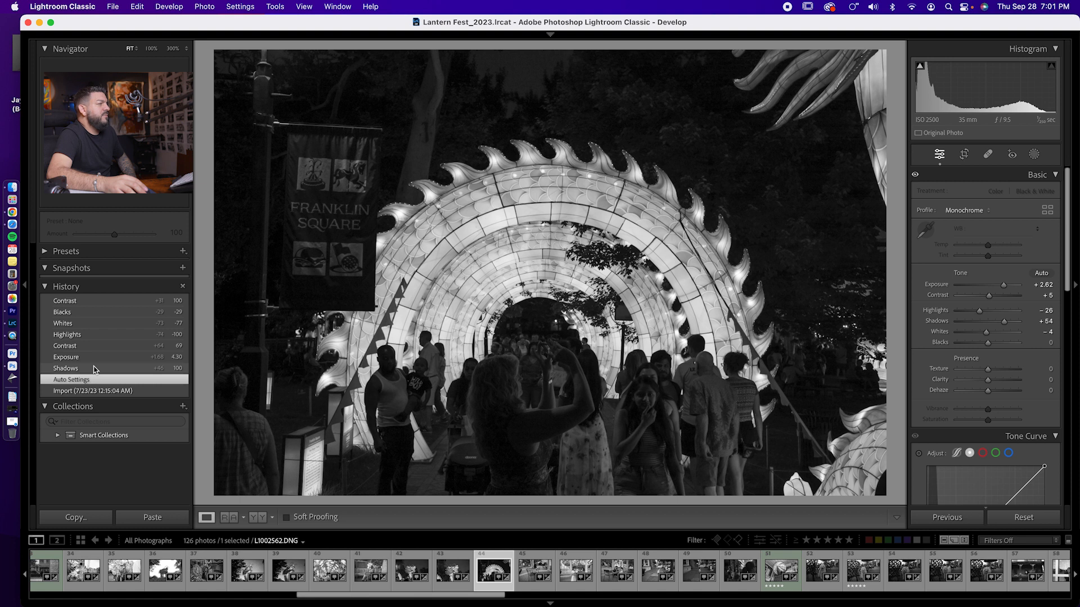
click(95, 369)
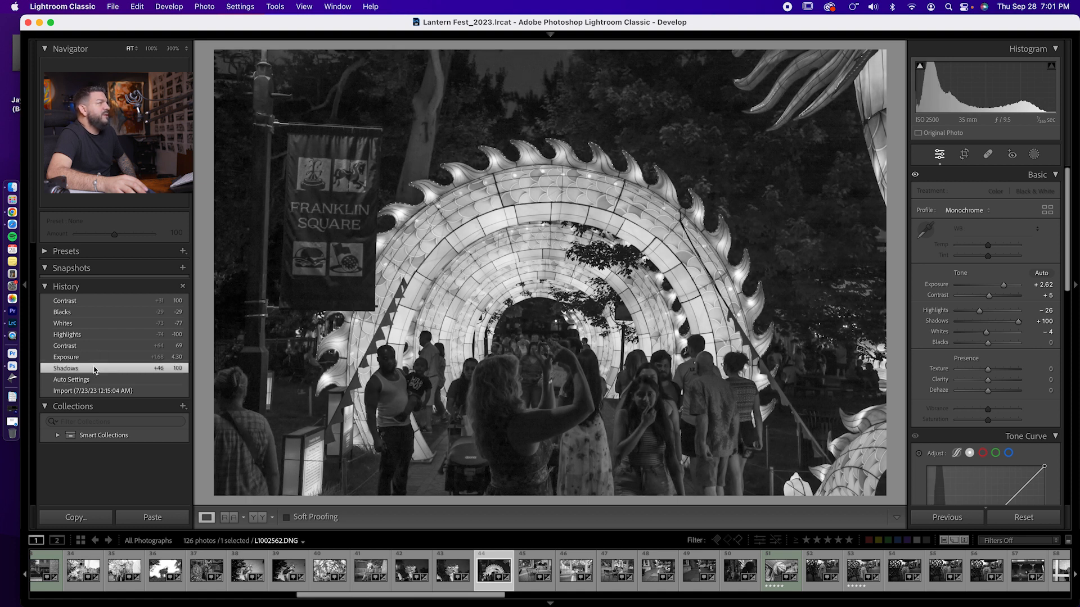
click(94, 358)
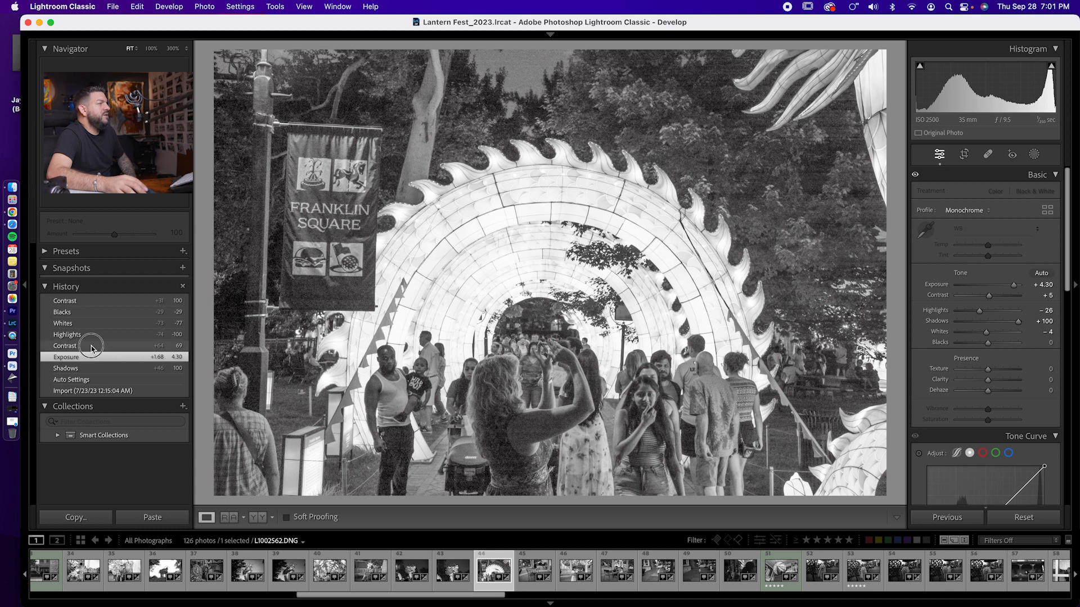
click(92, 347)
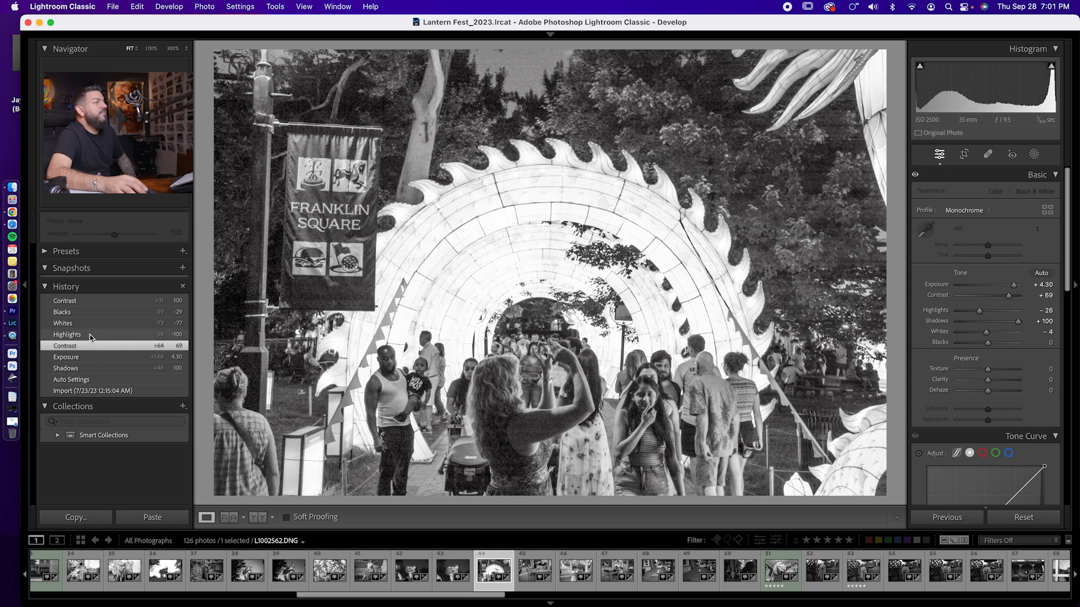
click(90, 335)
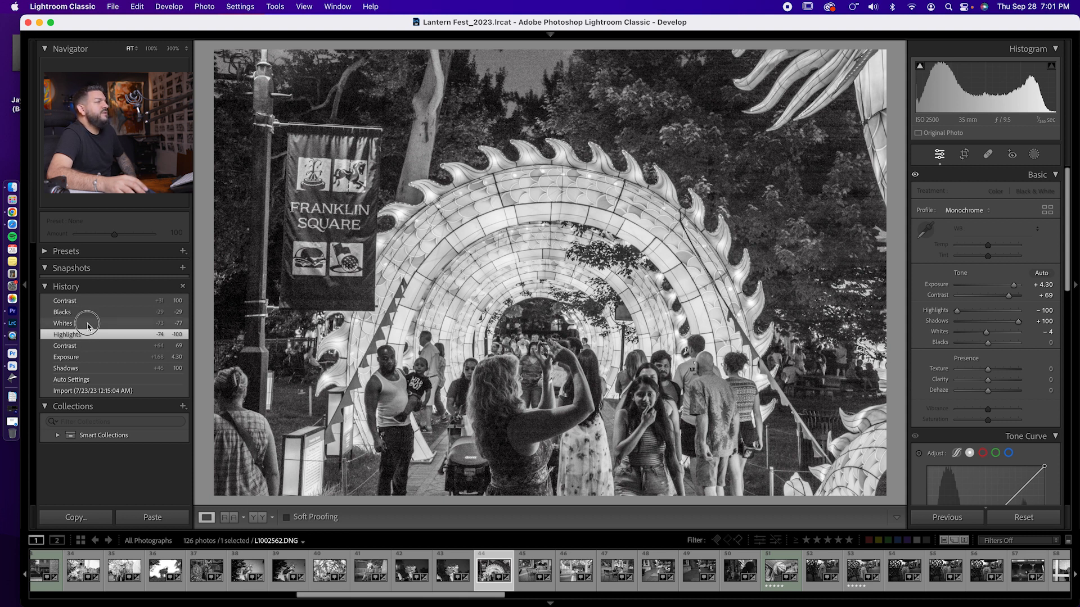
click(87, 325)
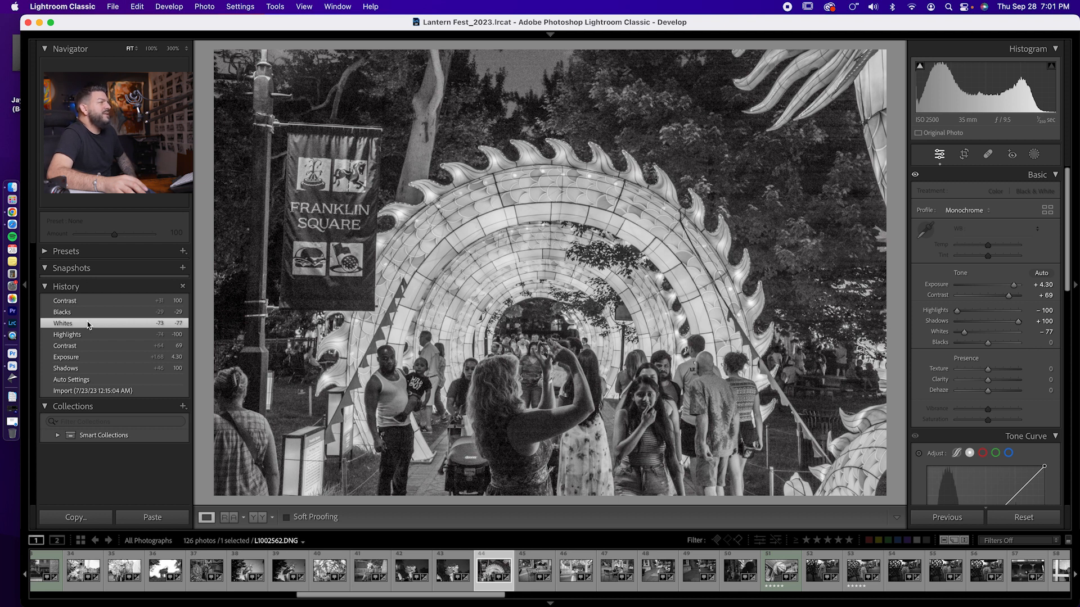
click(86, 314)
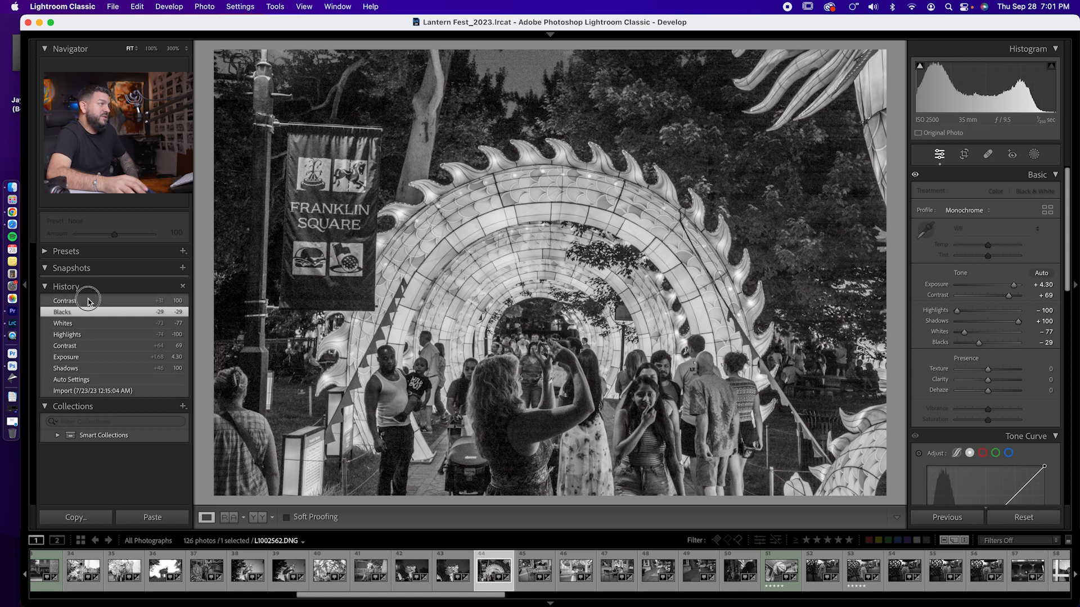
click(88, 302)
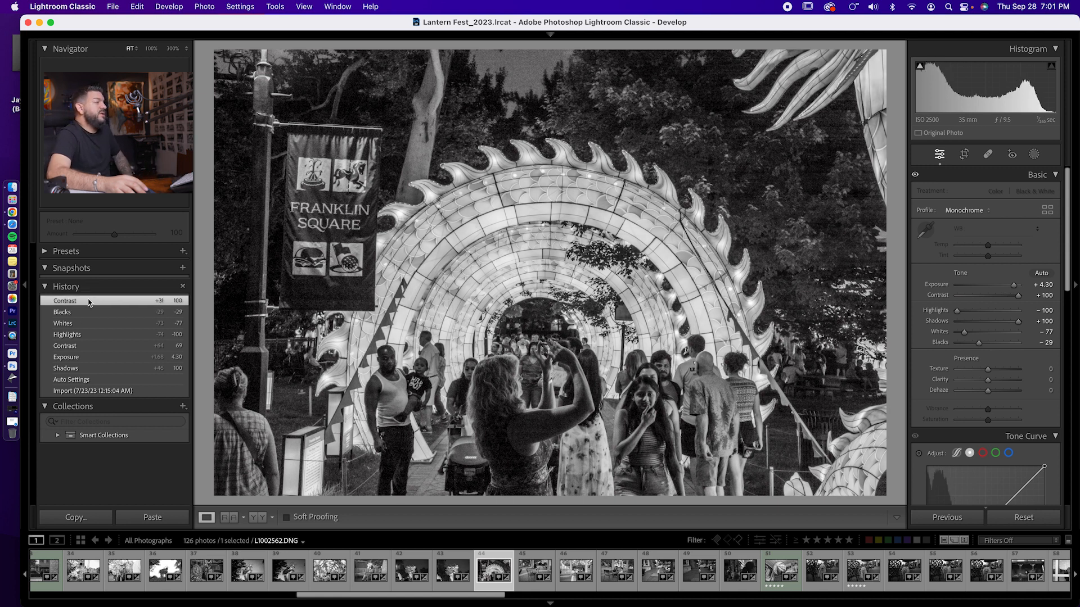
- Examine the edited lantern arch photo full screen at close zoom, checking noise and detail from the arch's spikes to the crowd
key(f)
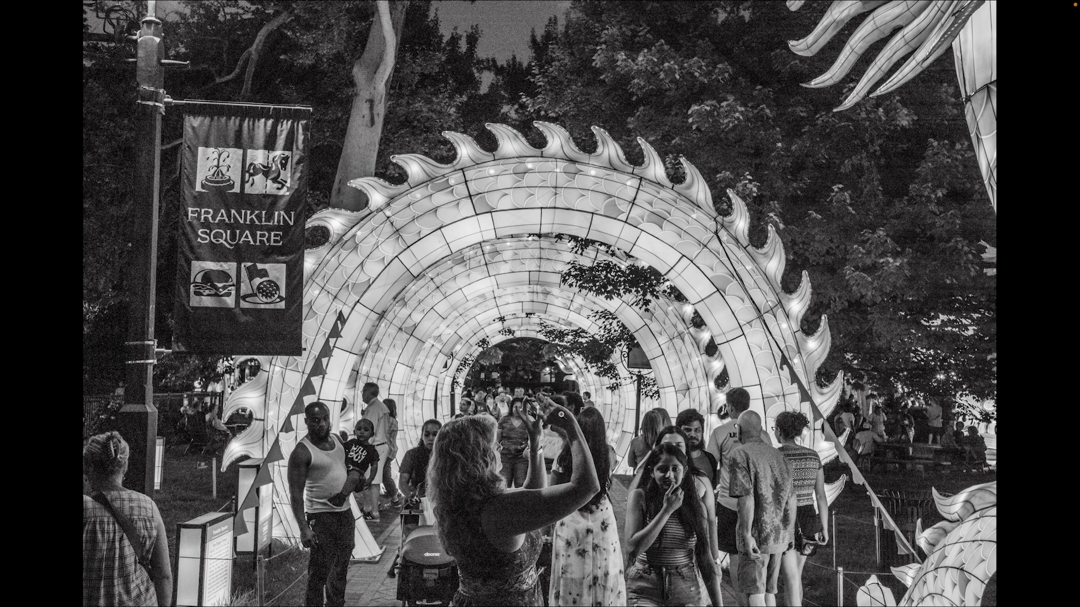
click(519, 105)
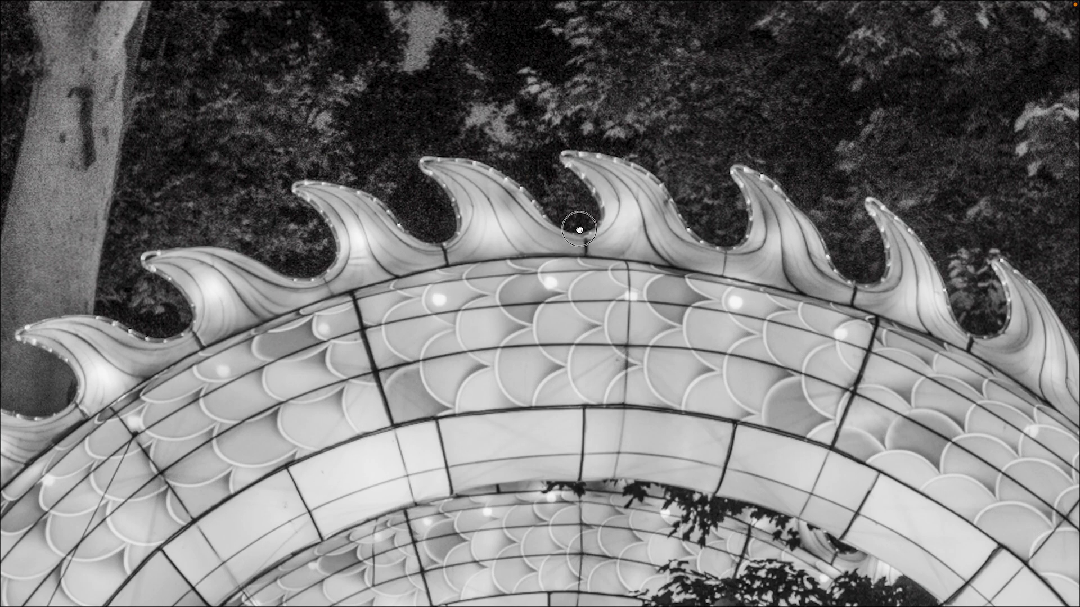
drag(536, 212, 656, 292)
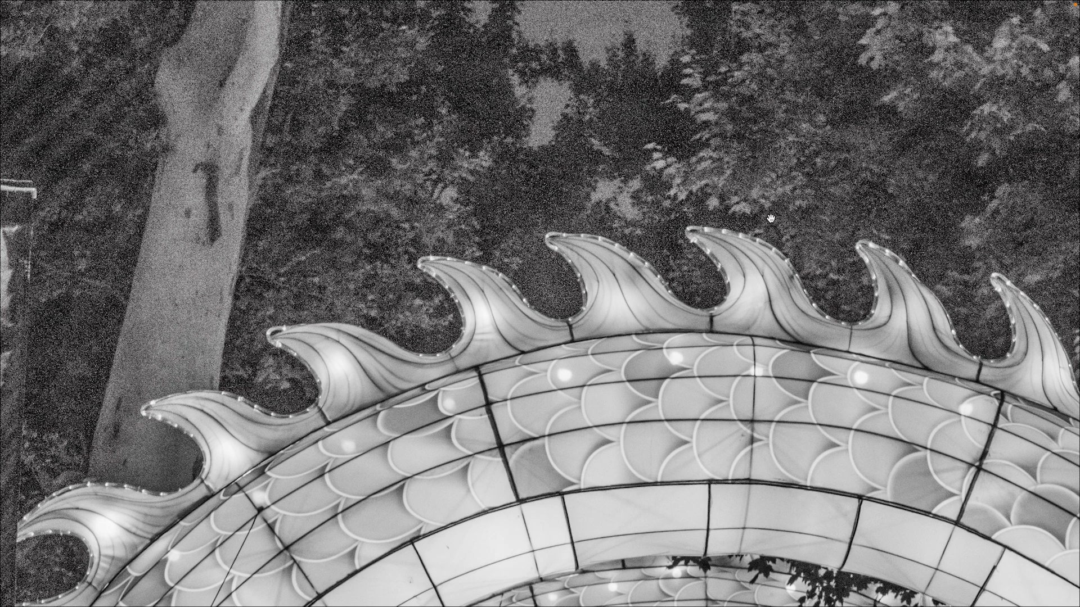
drag(795, 259, 626, 106)
drag(671, 477, 601, 218)
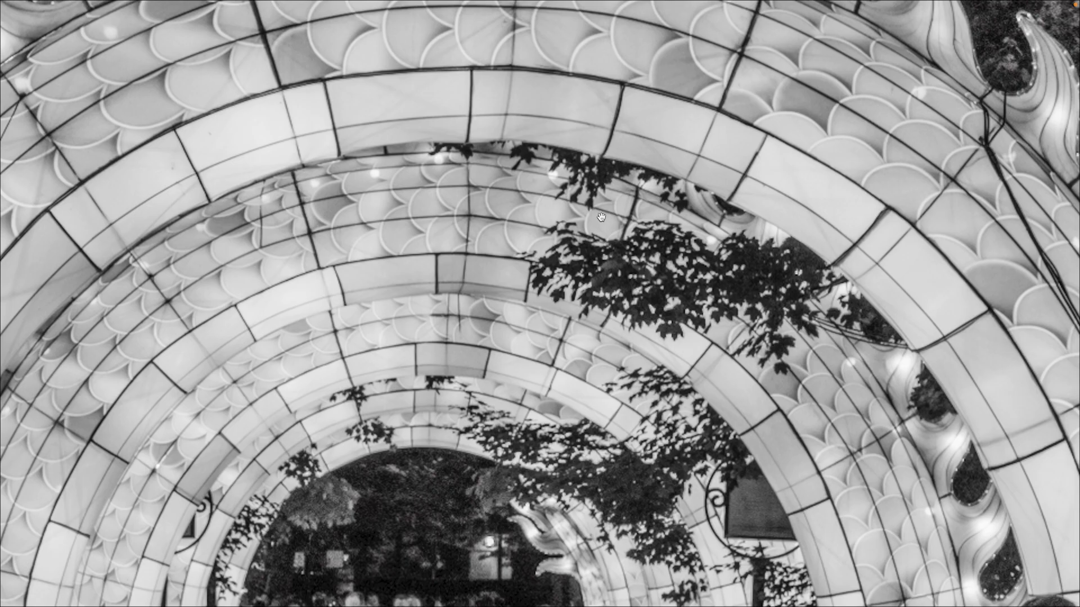
drag(622, 392, 582, 216)
drag(576, 435, 634, 243)
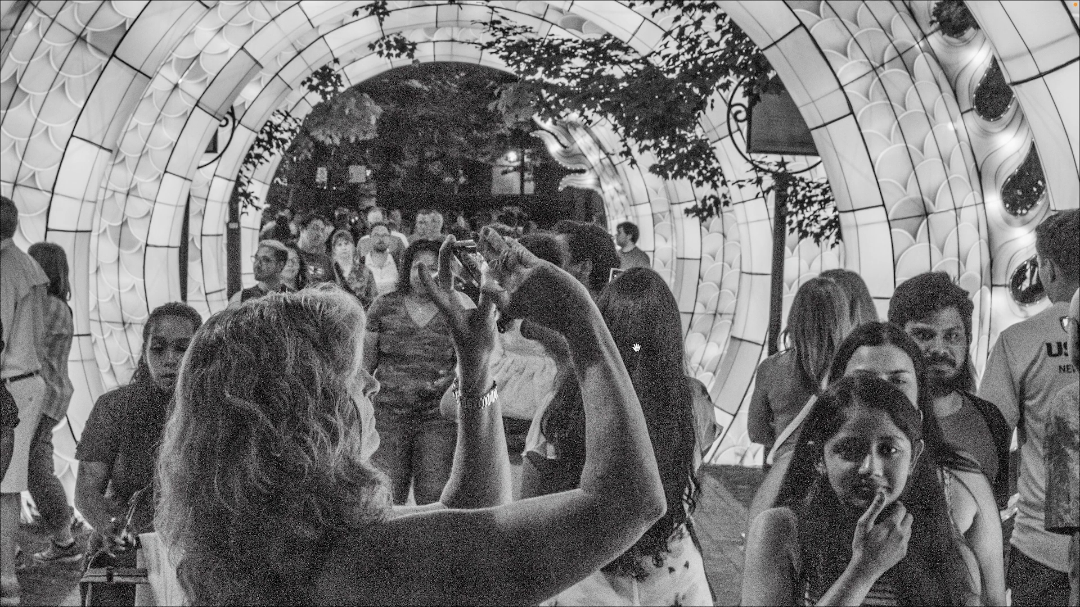
drag(643, 361, 658, 239)
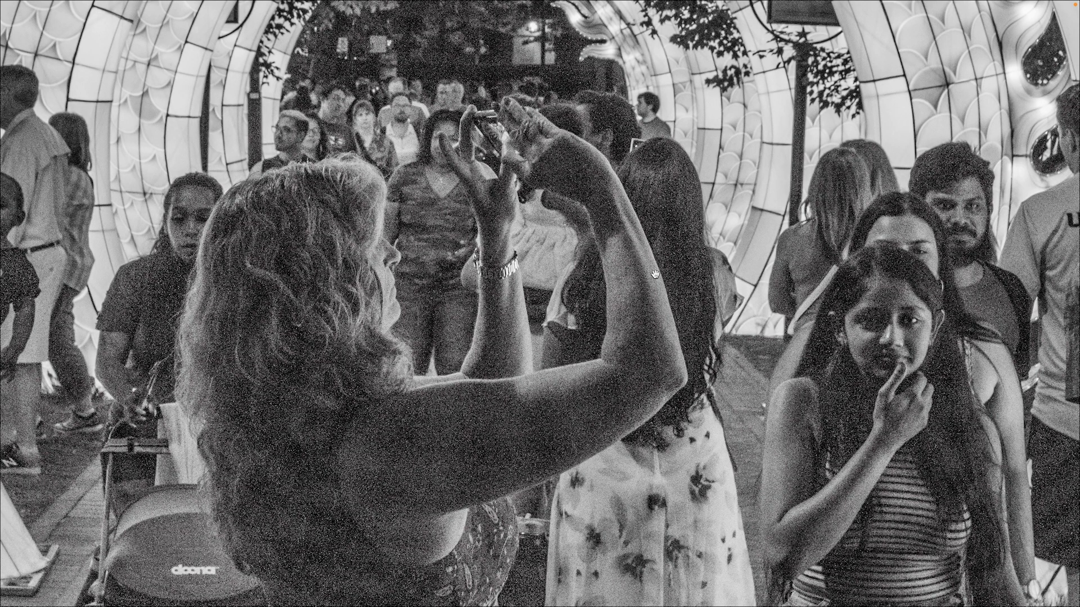
click(654, 275)
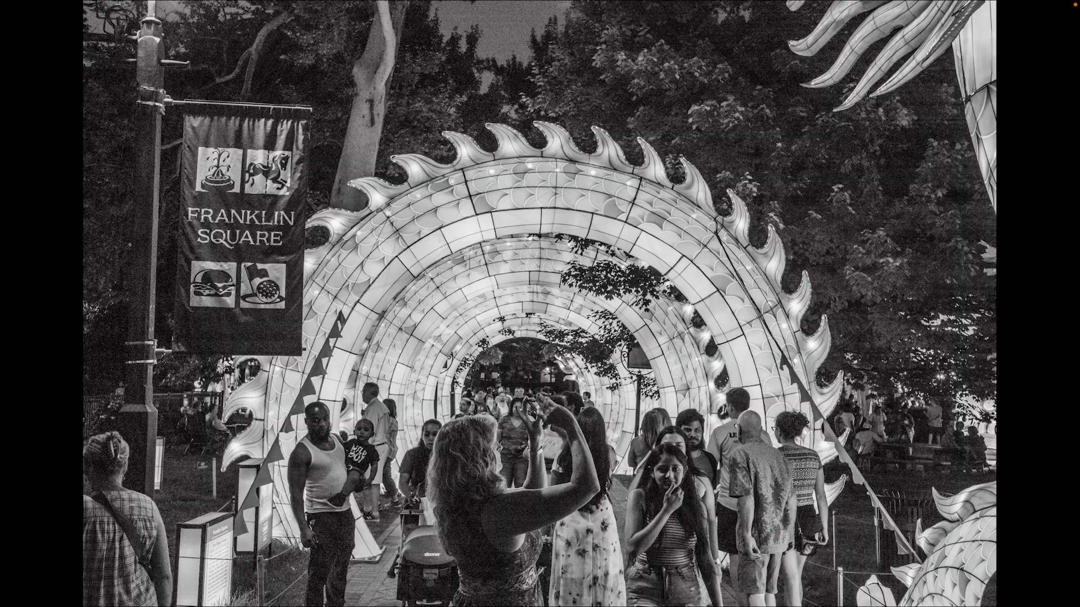
key(f)
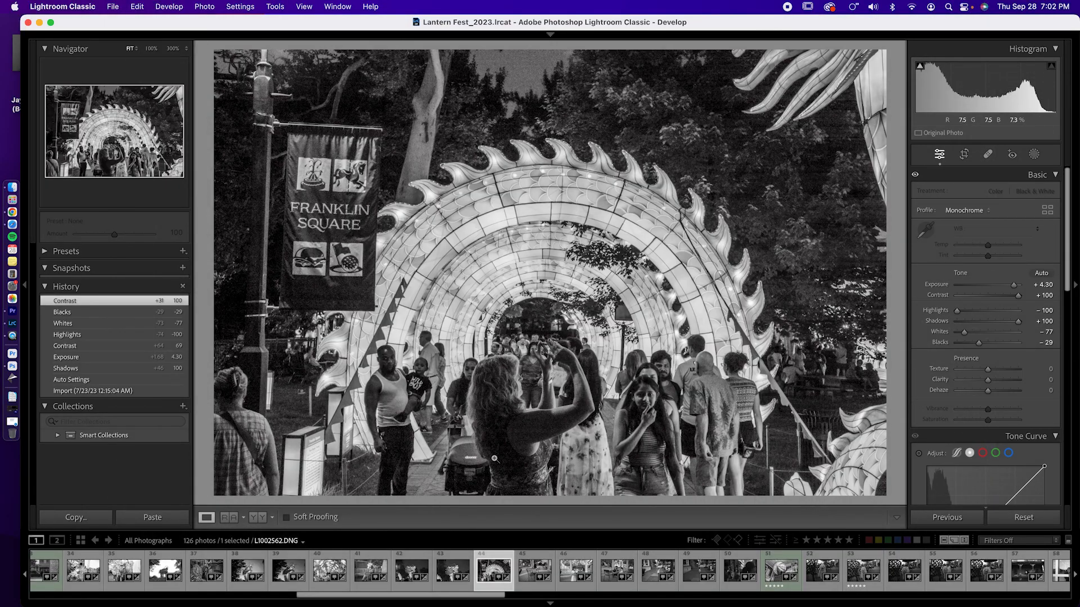
- Compare the lantern arch photo's original Import state with its final Contrast history state
click(125, 391)
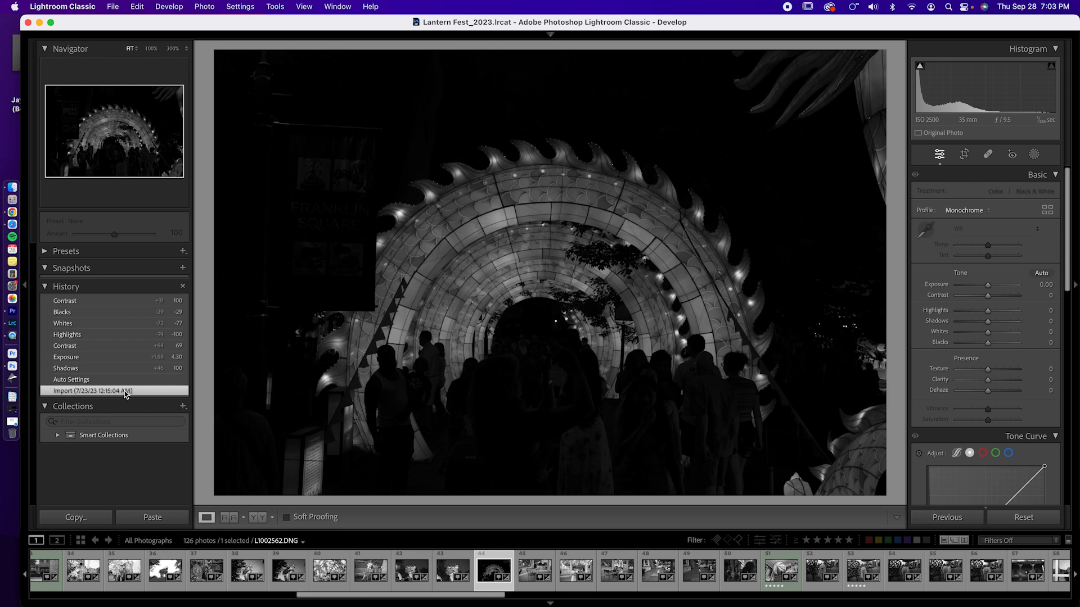
click(94, 301)
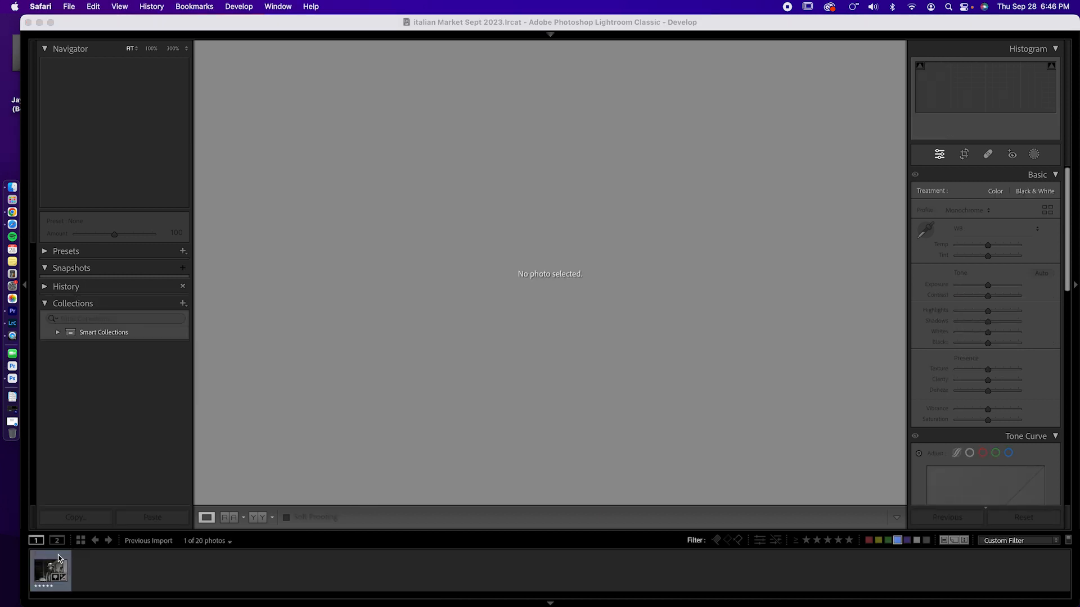
- Select the portrait L1003145.DNG in the Italian Market catalog and examine the man's face at 100%
click(59, 558)
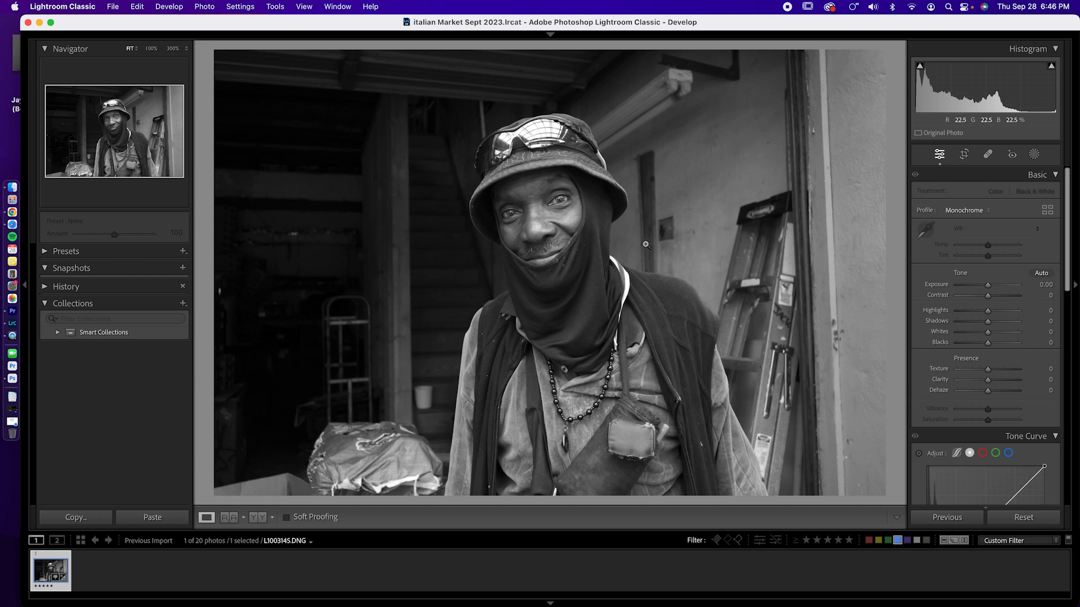
click(580, 221)
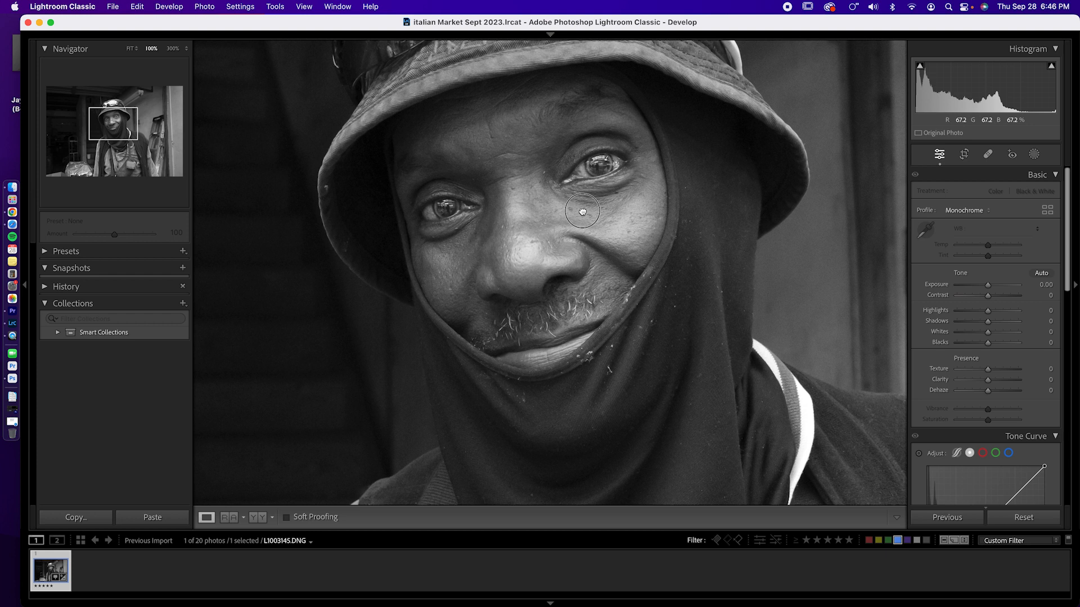
drag(583, 211, 538, 215)
click(561, 222)
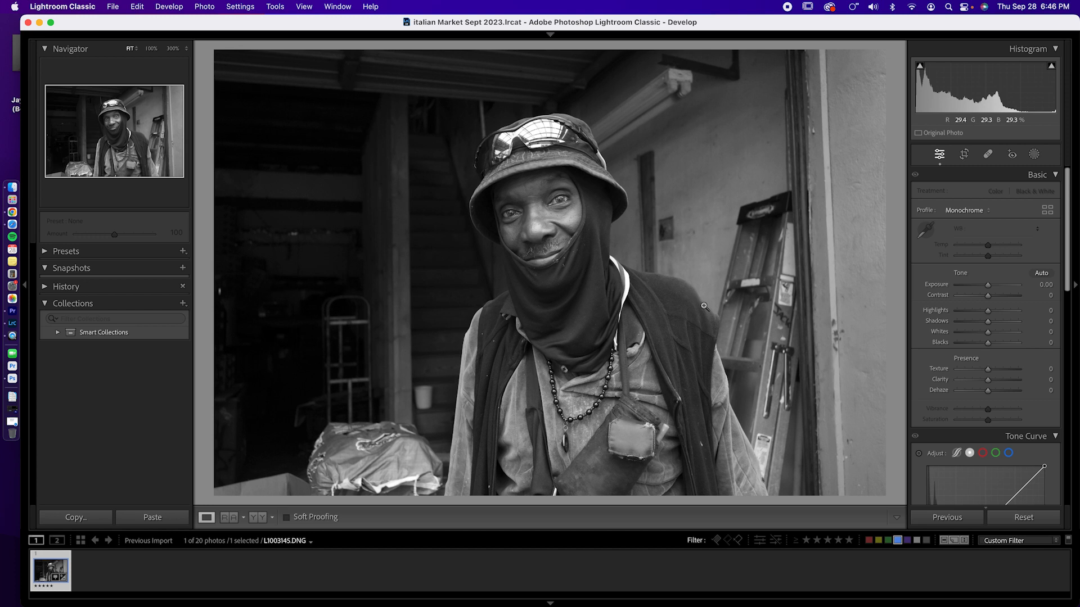
- Apply automatic tone to the portrait, then set Blacks to -83 and Shadows to +70
click(1041, 274)
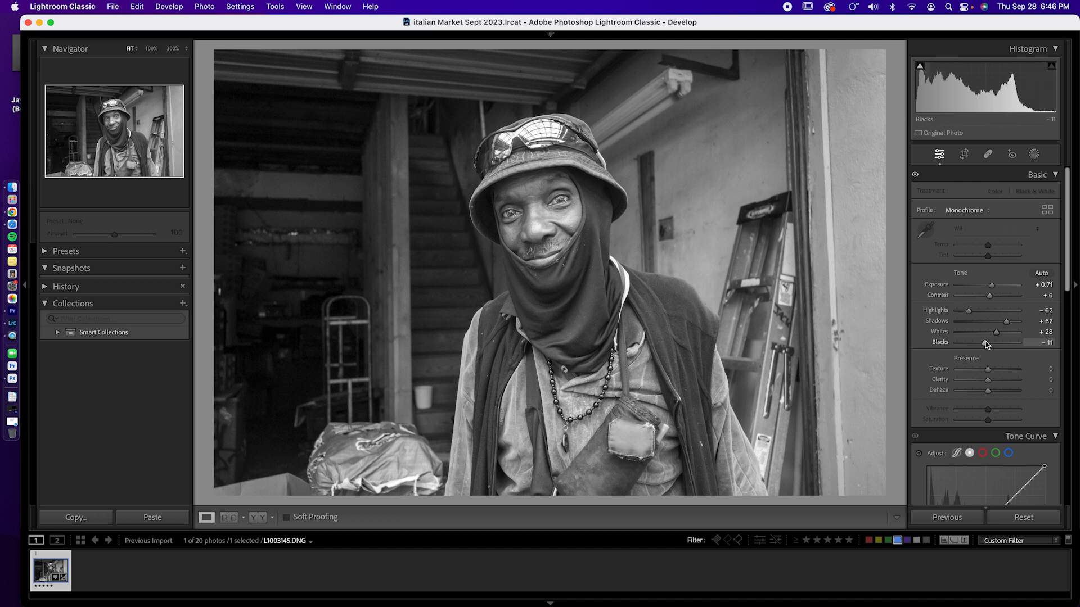
drag(985, 346, 971, 345)
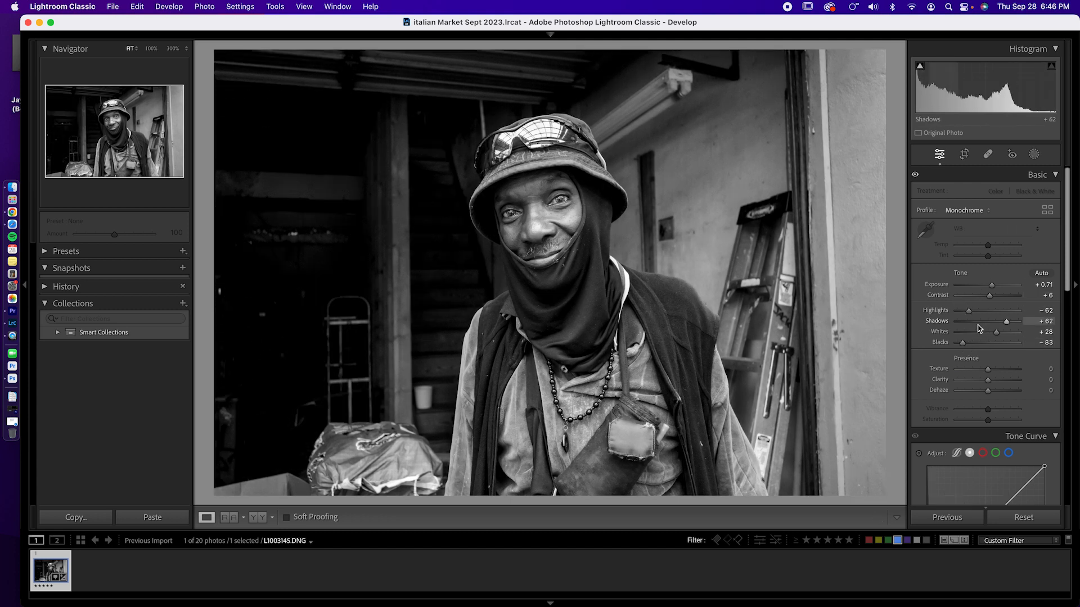
drag(1007, 322, 1009, 322)
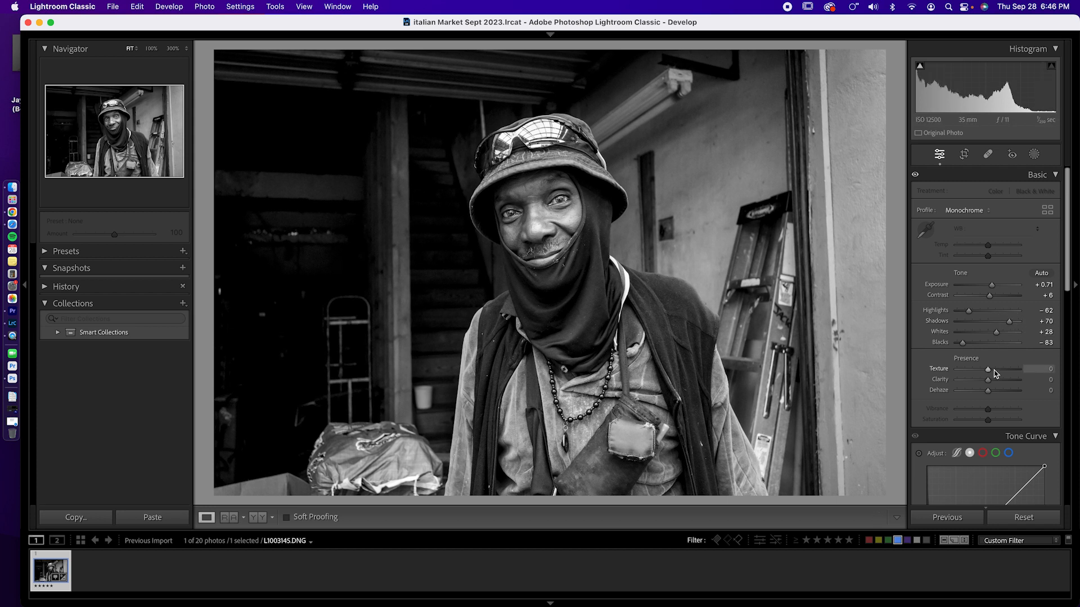
- Set the portrait's point curve to Medium Contrast
scroll(963, 408, down, 2)
scroll(958, 420, down, 3)
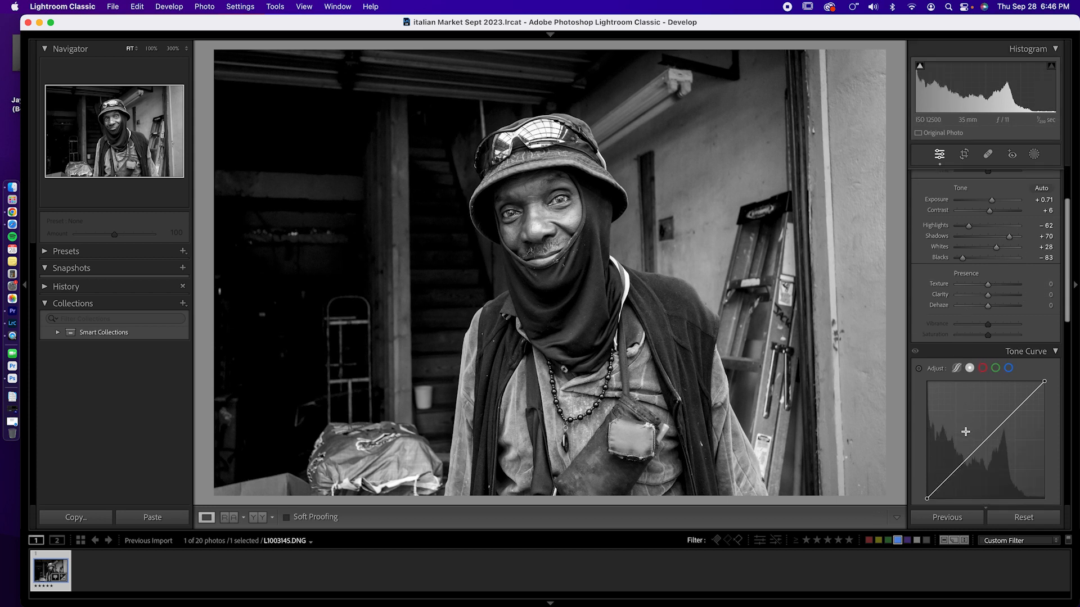
scroll(990, 388, down, 2)
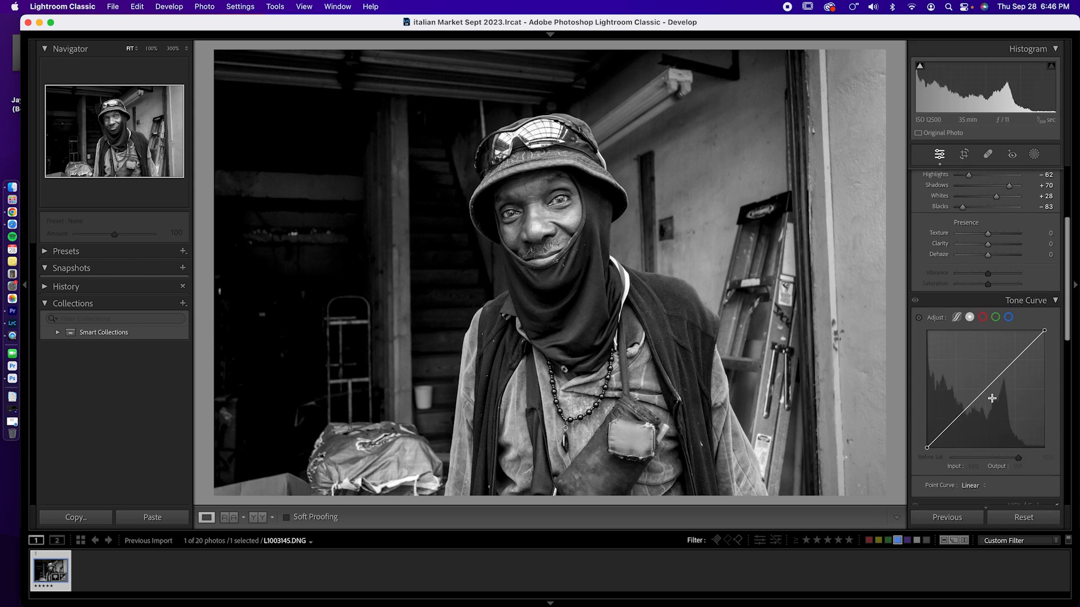
click(973, 486)
click(981, 499)
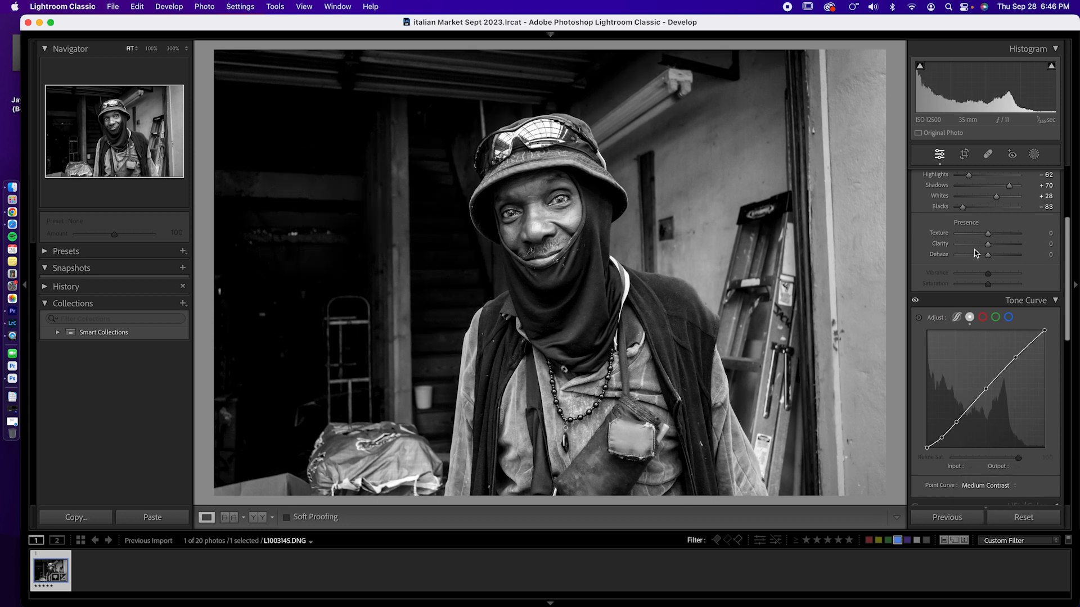
- Create a Subject mask covering the man in the portrait
scroll(977, 256, up, 5)
scroll(969, 246, up, 2)
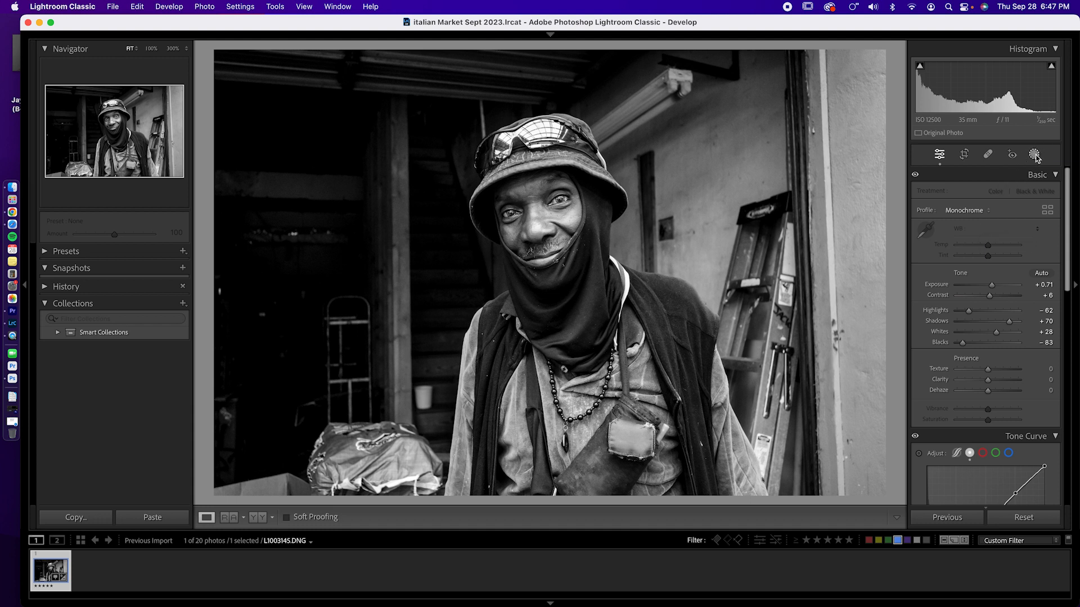
key(shift+w)
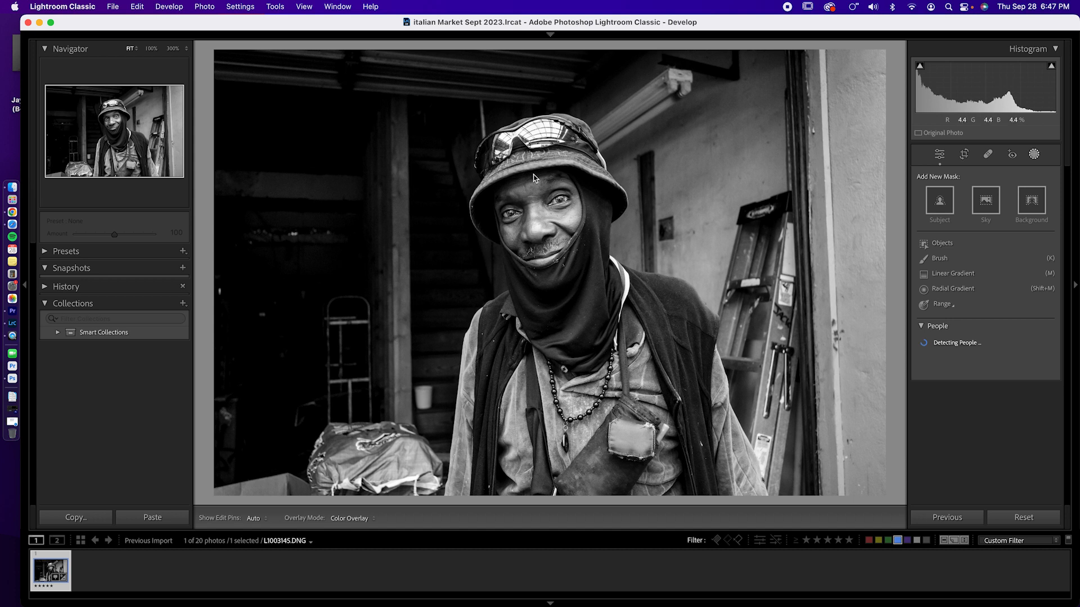
click(945, 201)
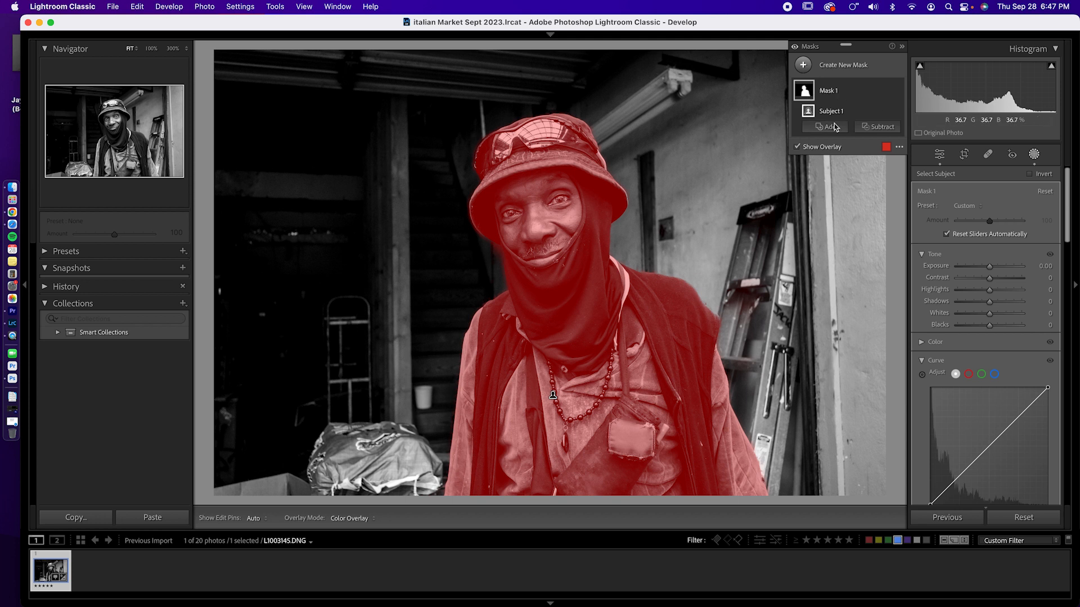
- Duplicate and invert Mask 1 to cover the background, and rename the inverted copy BG
click(887, 92)
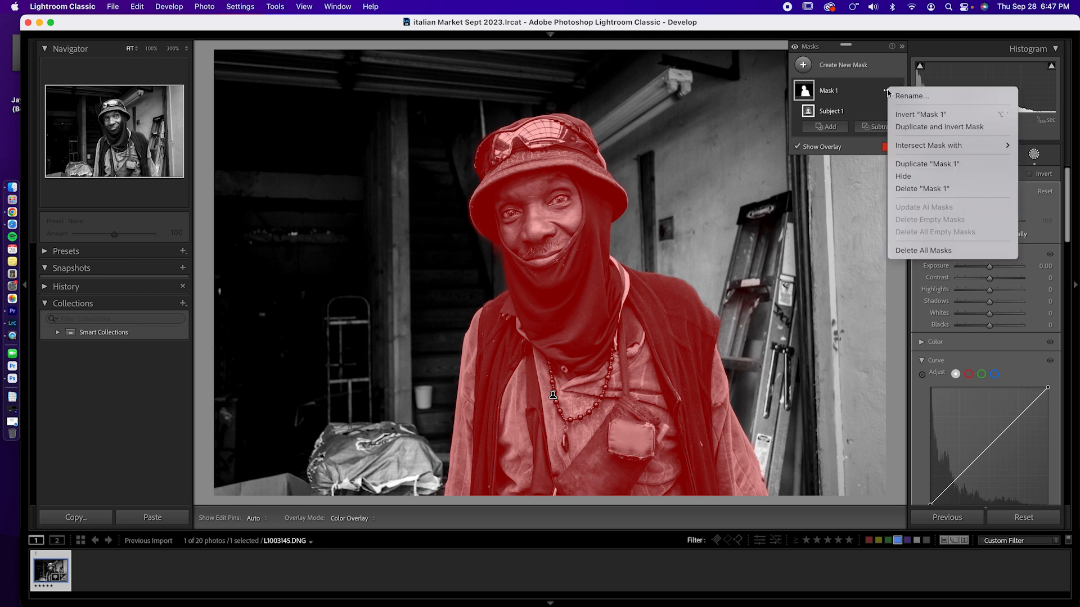
click(915, 130)
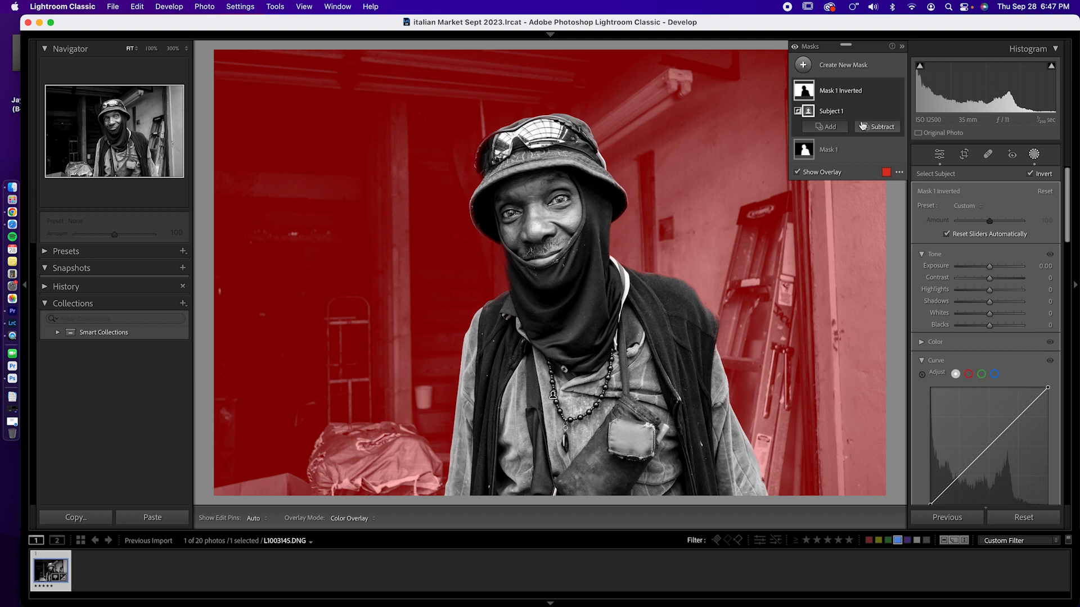
double_click(834, 89)
text(B)
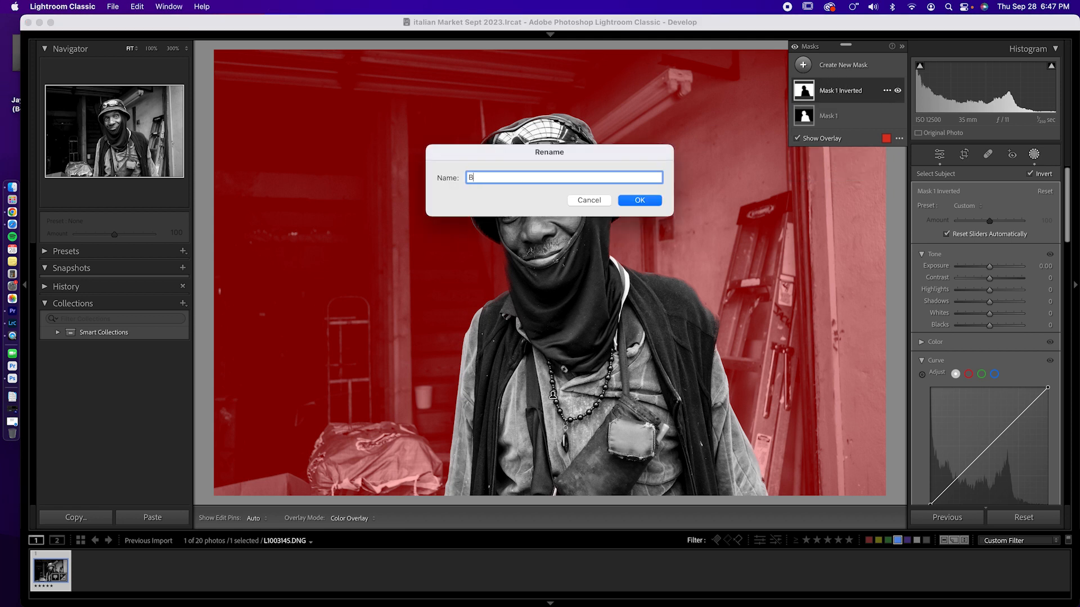
text(G)
key(Return)
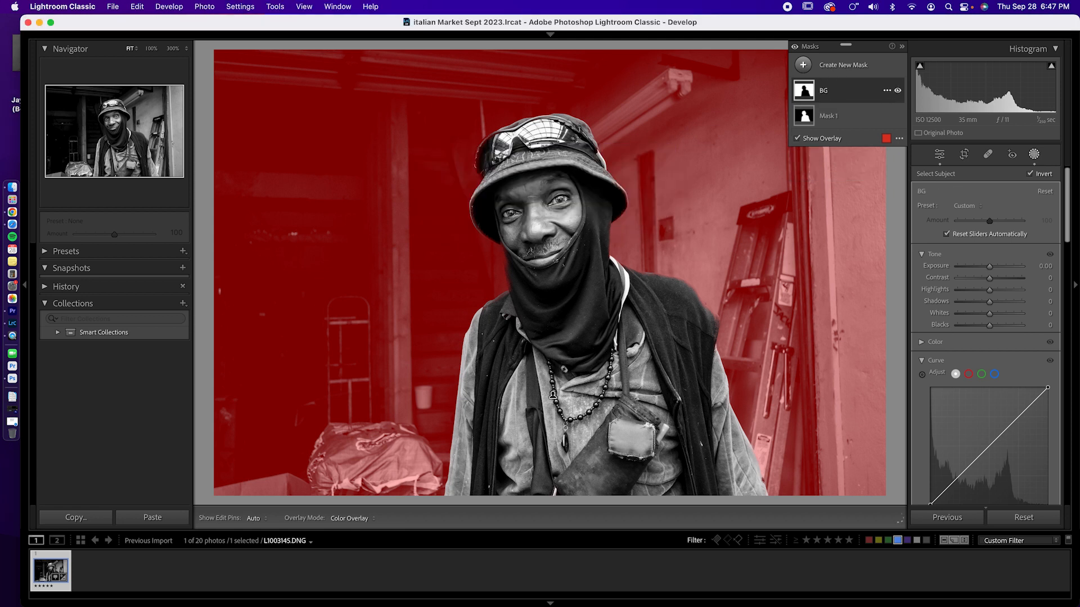
- Rename Mask 1, which covers the man, as Subject
double_click(831, 116)
text(Su)
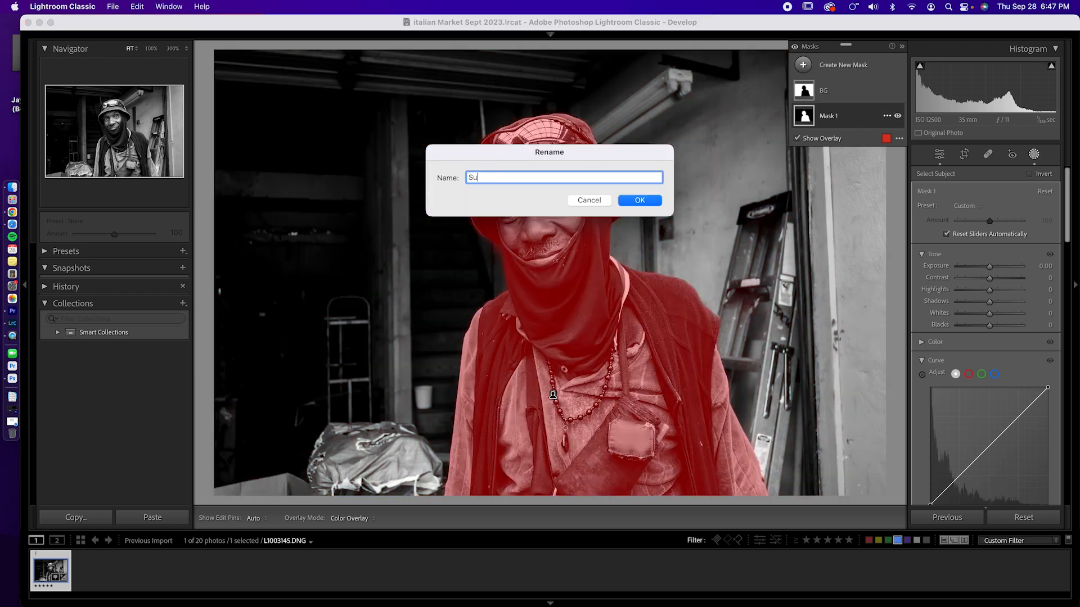
key(Return)
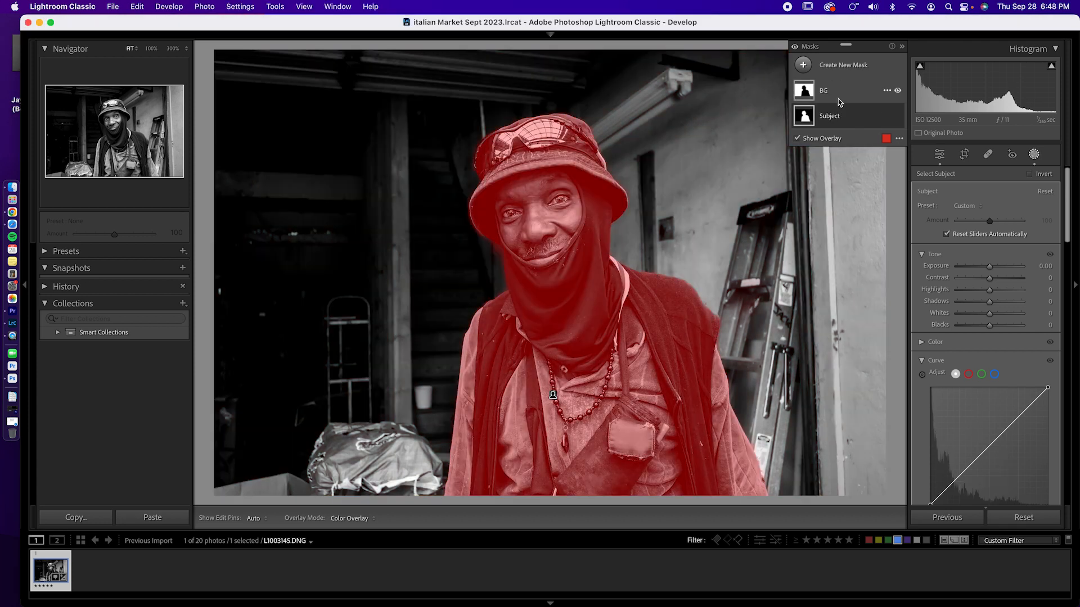
- Darken and flatten the BG mask by setting its Exposure to -0.55 and Contrast to -28
click(826, 90)
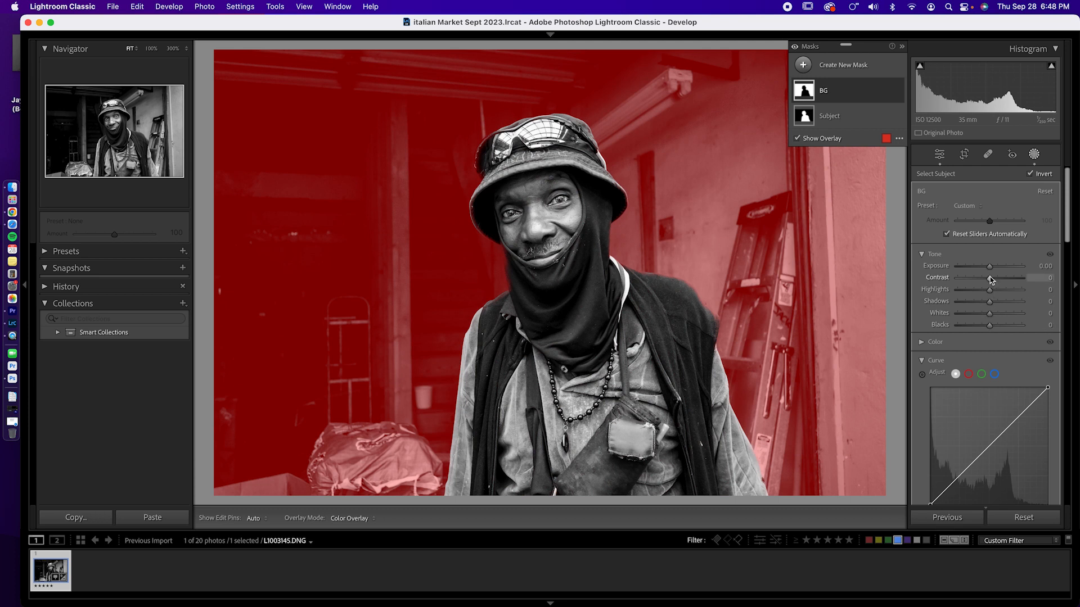
drag(989, 266, 985, 269)
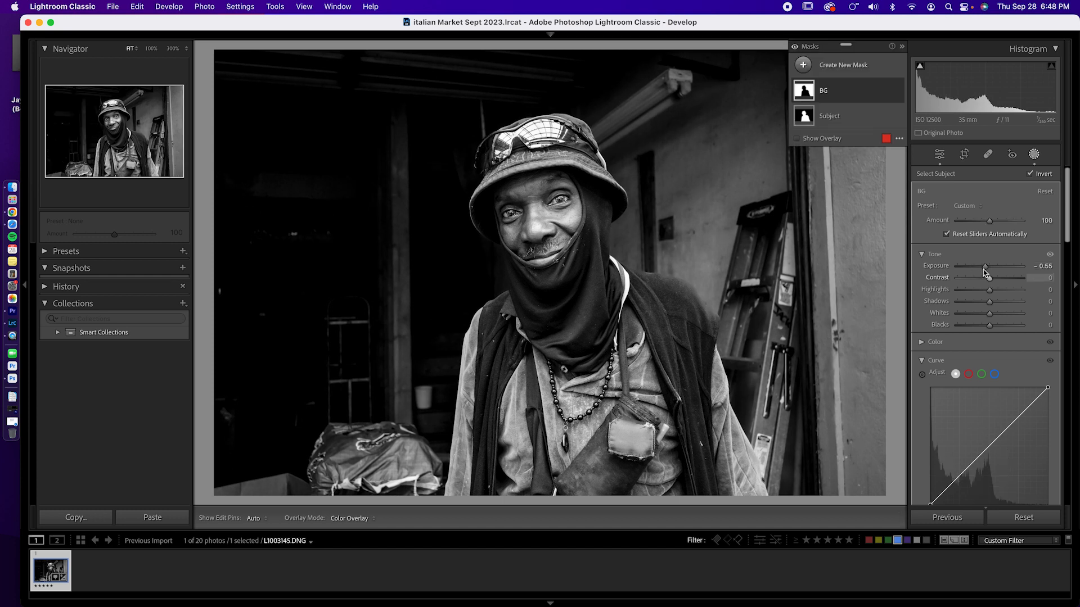
drag(990, 280, 982, 282)
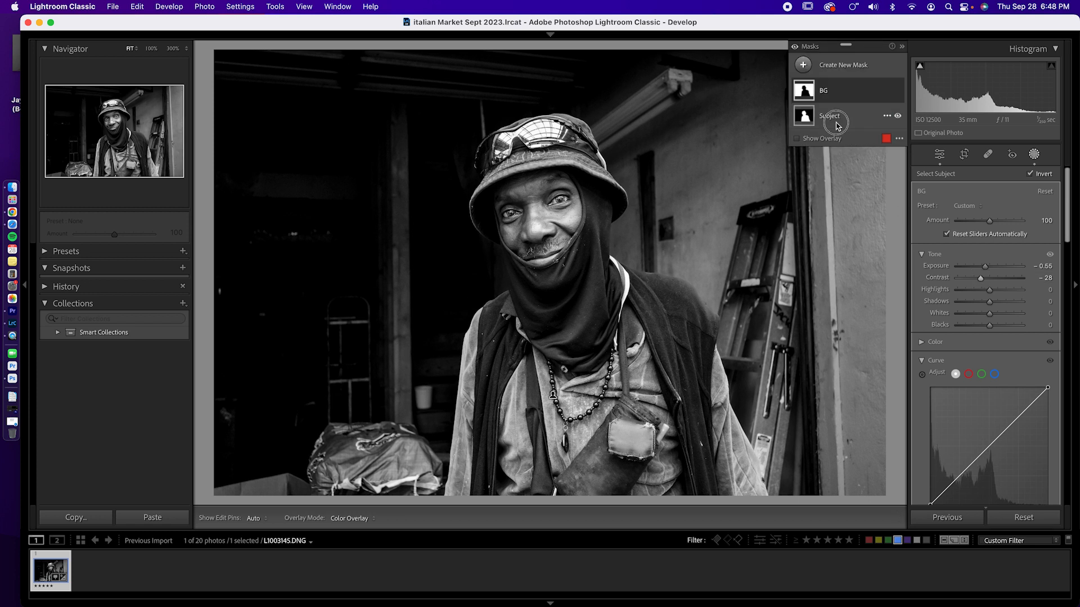
- Set the Subject mask's Exposure to 0.55, Highlights to -52 and Whites to -21
click(837, 125)
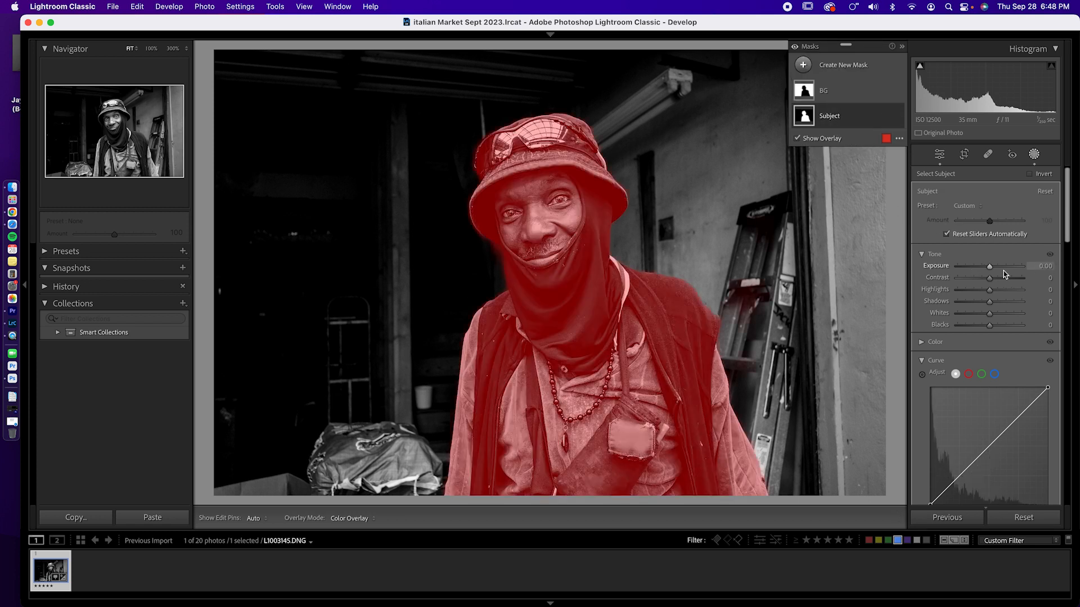
drag(991, 269, 996, 270)
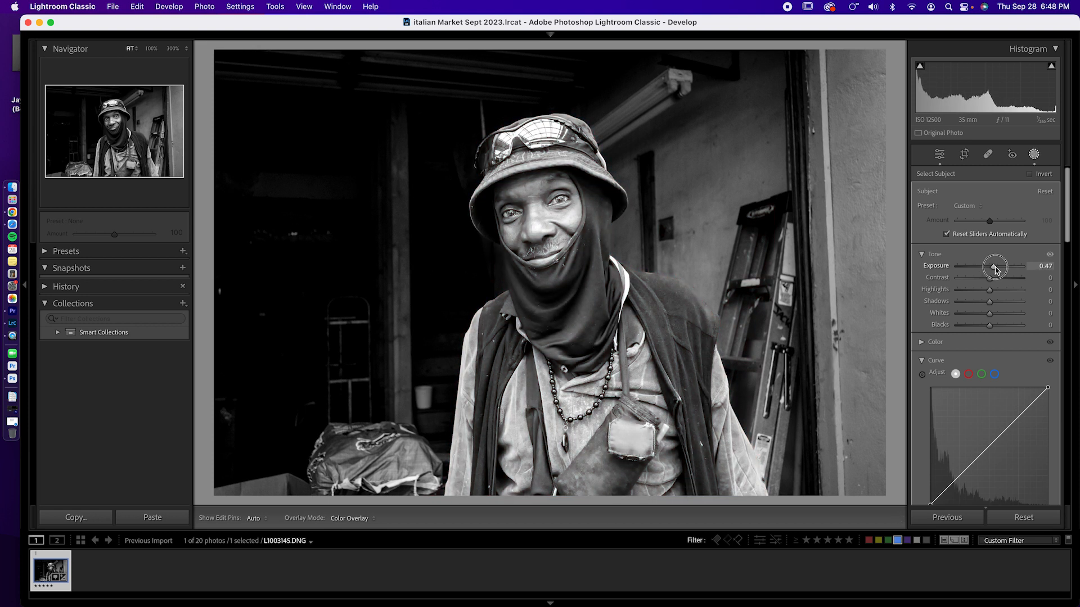
drag(996, 270, 995, 270)
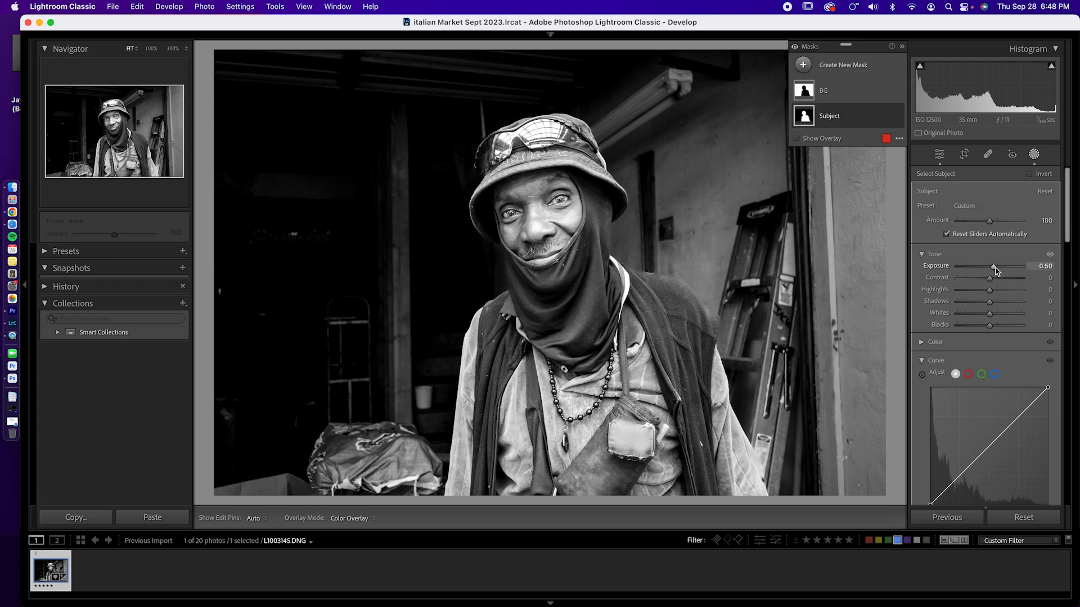
click(995, 270)
drag(990, 293, 983, 315)
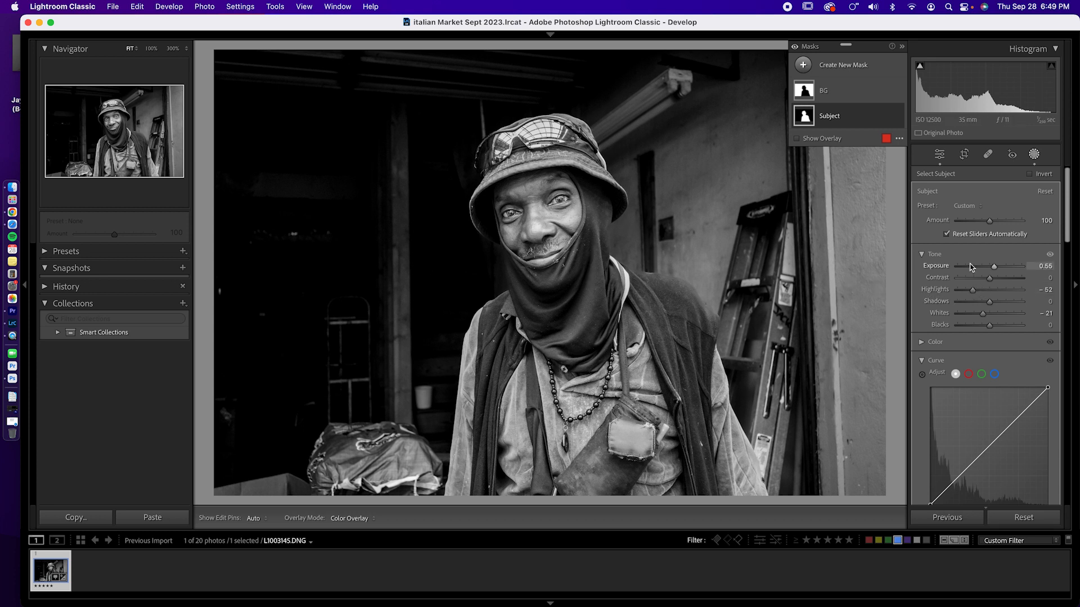
- Lower the BG mask's Exposure to -0.75
click(832, 93)
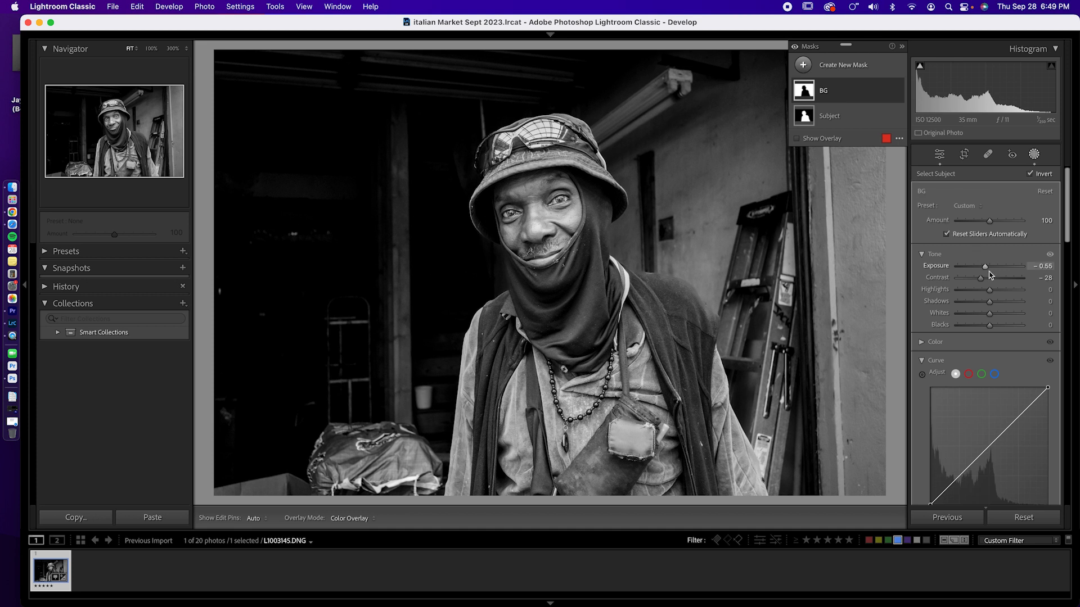
drag(985, 270, 983, 275)
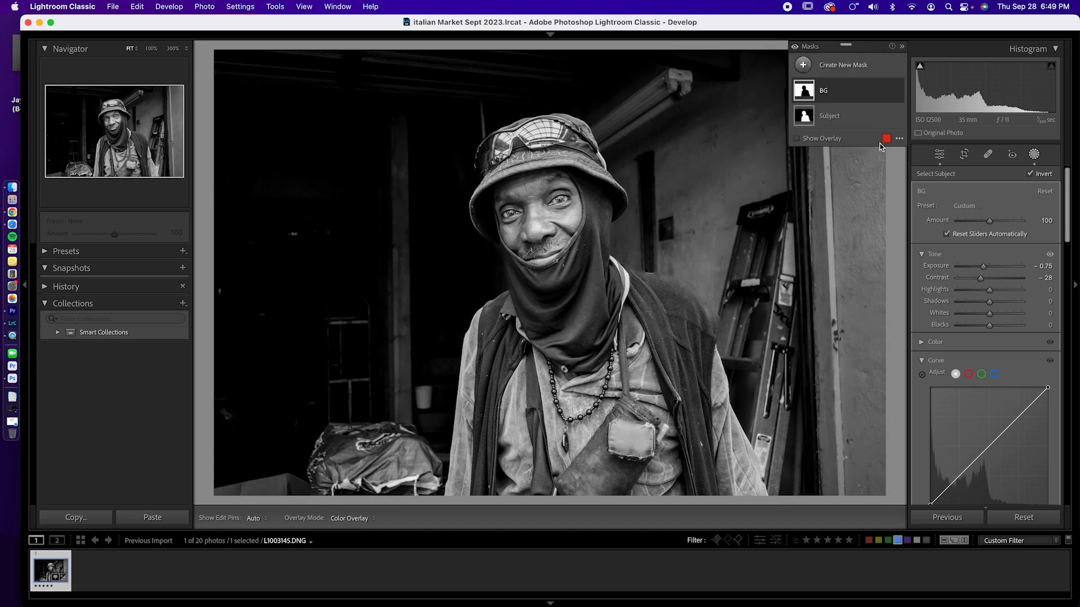
- Set the Subject mask's Texture to 16, Clarity to 11 and Dehaze to 7
click(848, 118)
scroll(957, 339, down, 3)
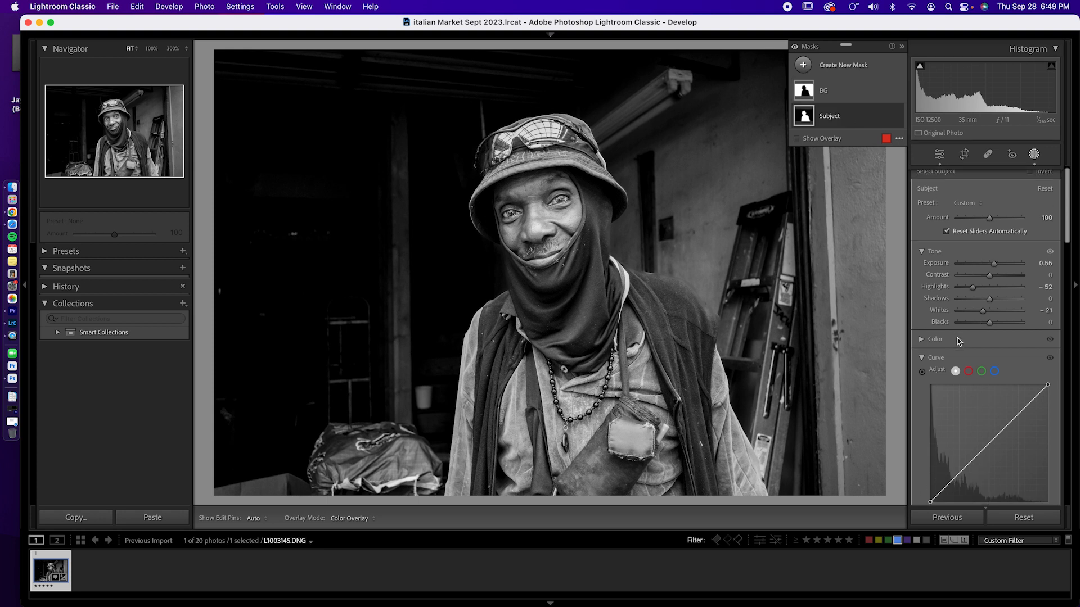
scroll(957, 360, down, 3)
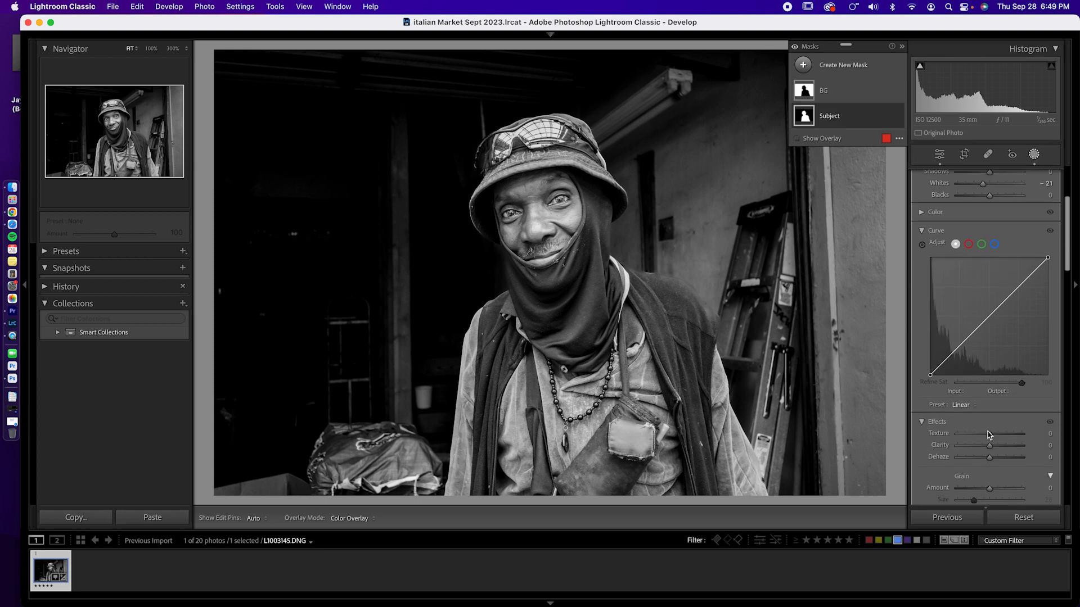
drag(991, 437, 994, 438)
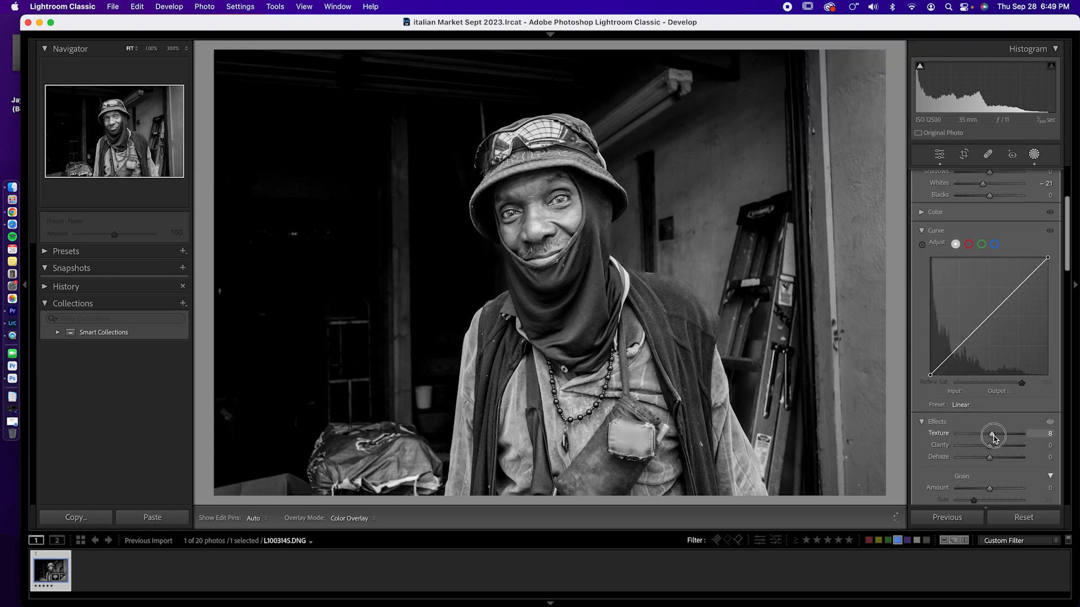
- Review the portrait's global tone, presence and tone curve settings
click(939, 154)
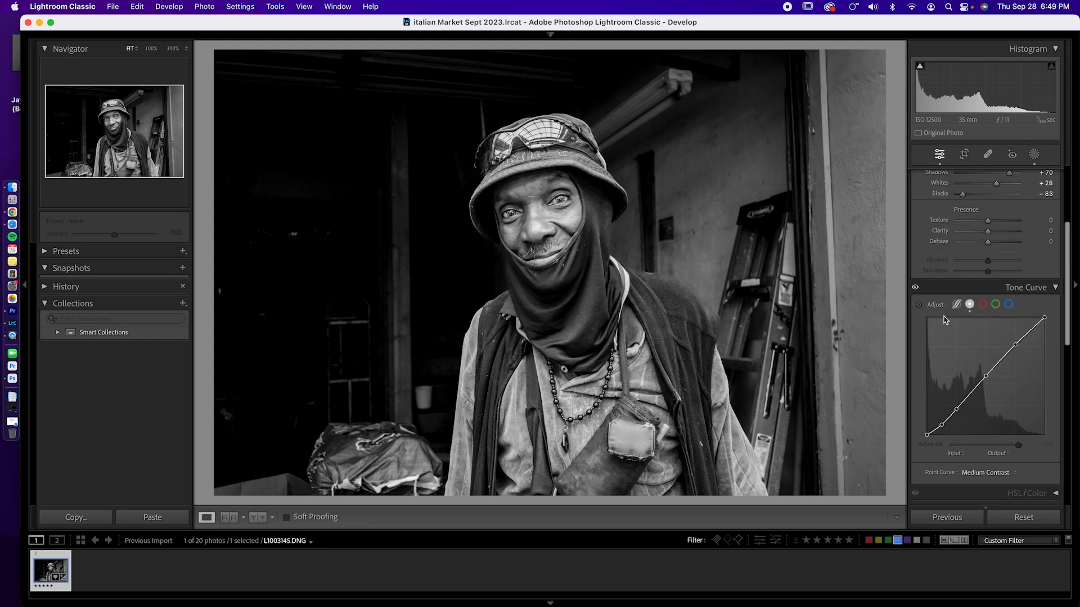
scroll(944, 323, up, 5)
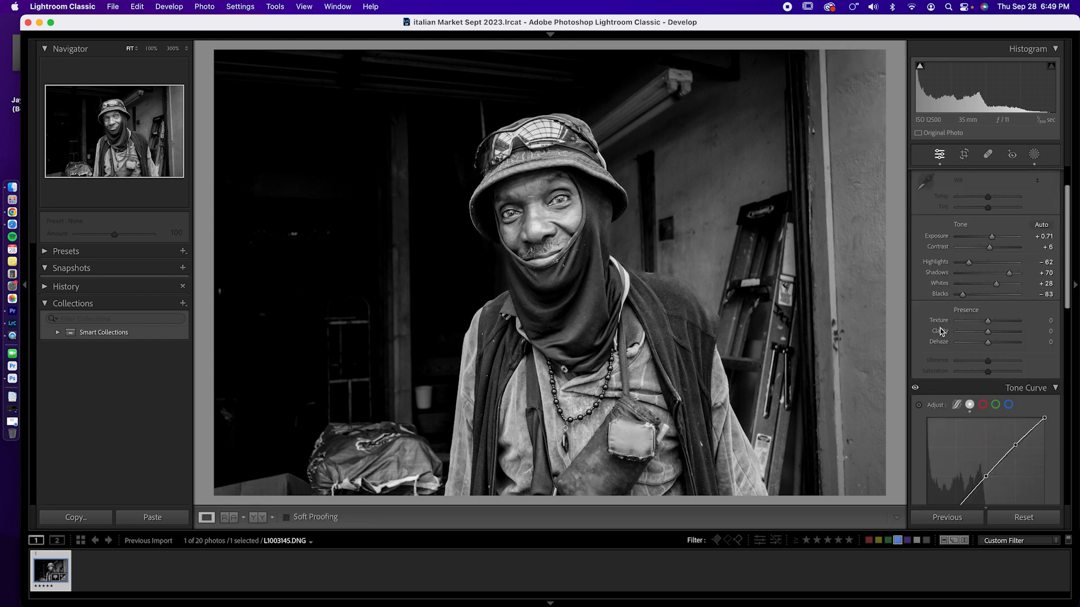
scroll(941, 331, up, 1)
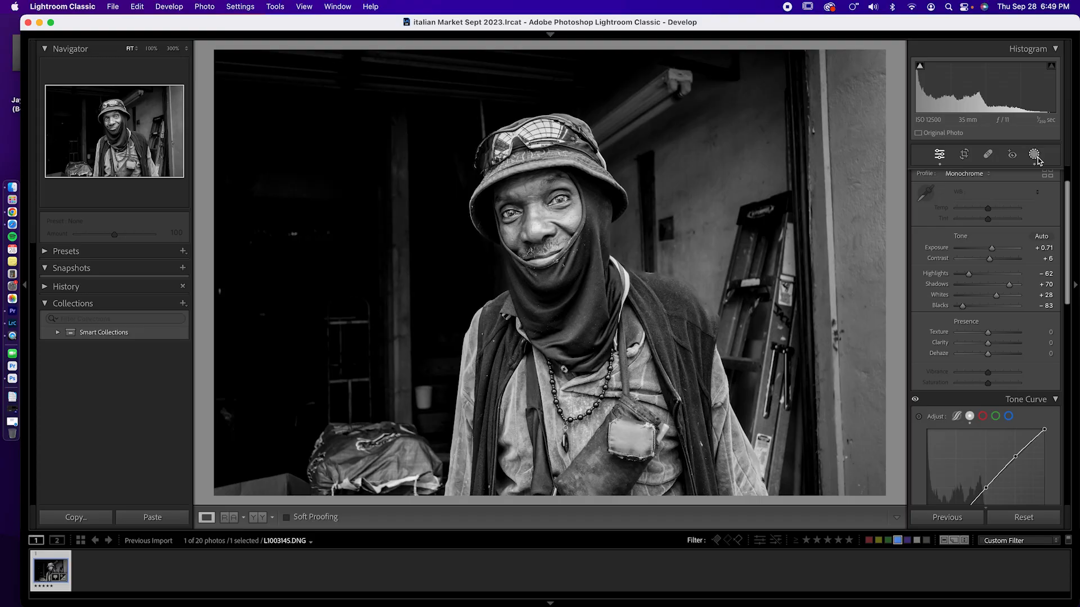
- Paint a new brush mask over the man's eyes with Exposure 0.20, Contrast 25, Texture 21 and Clarity 14
click(1035, 155)
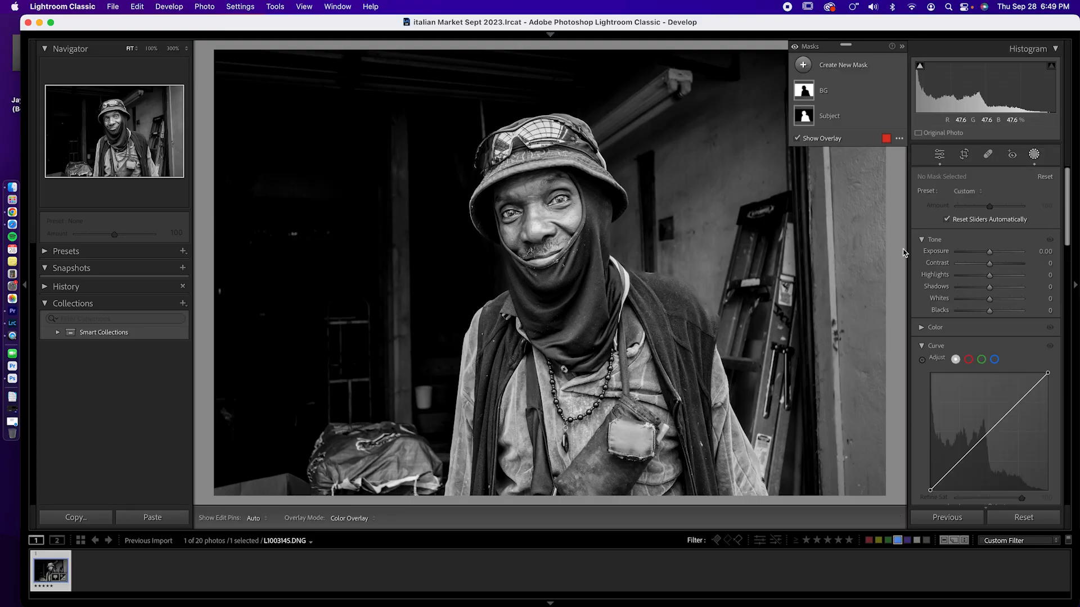
click(805, 66)
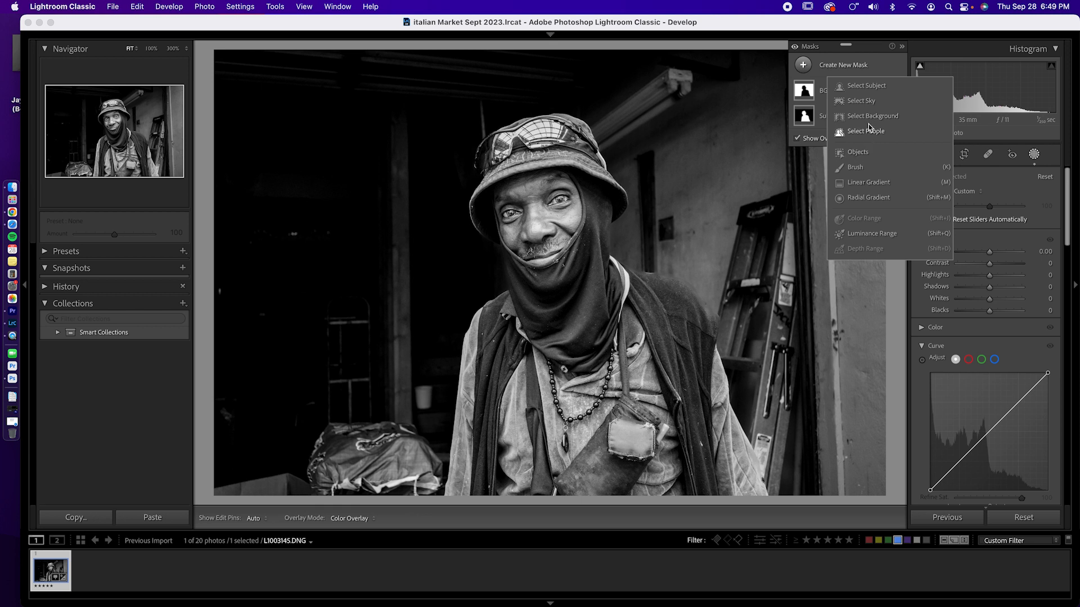
click(854, 168)
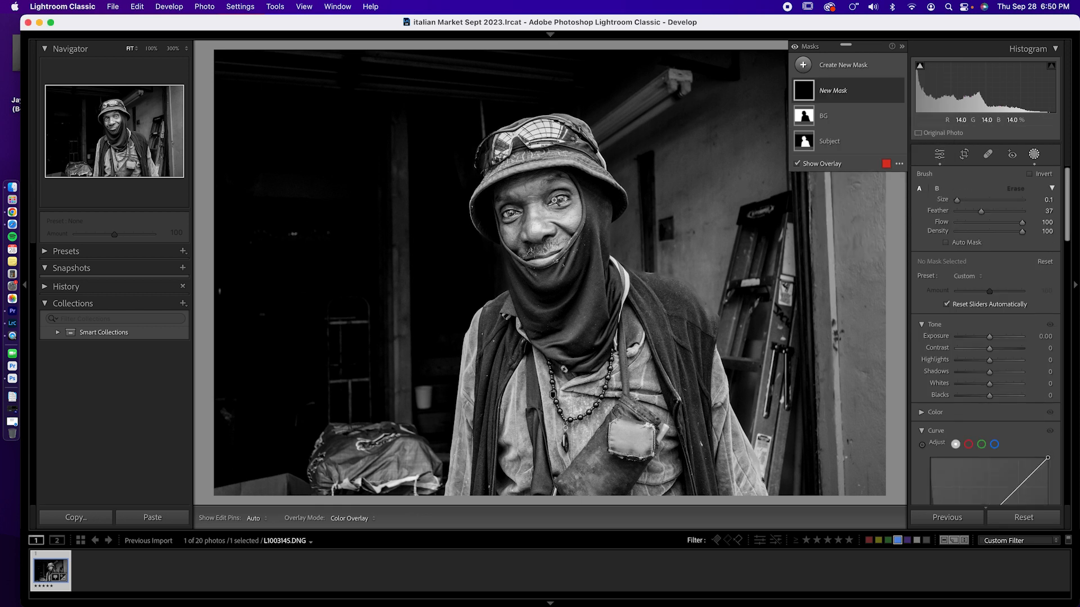
key(z)
drag(565, 201, 596, 214)
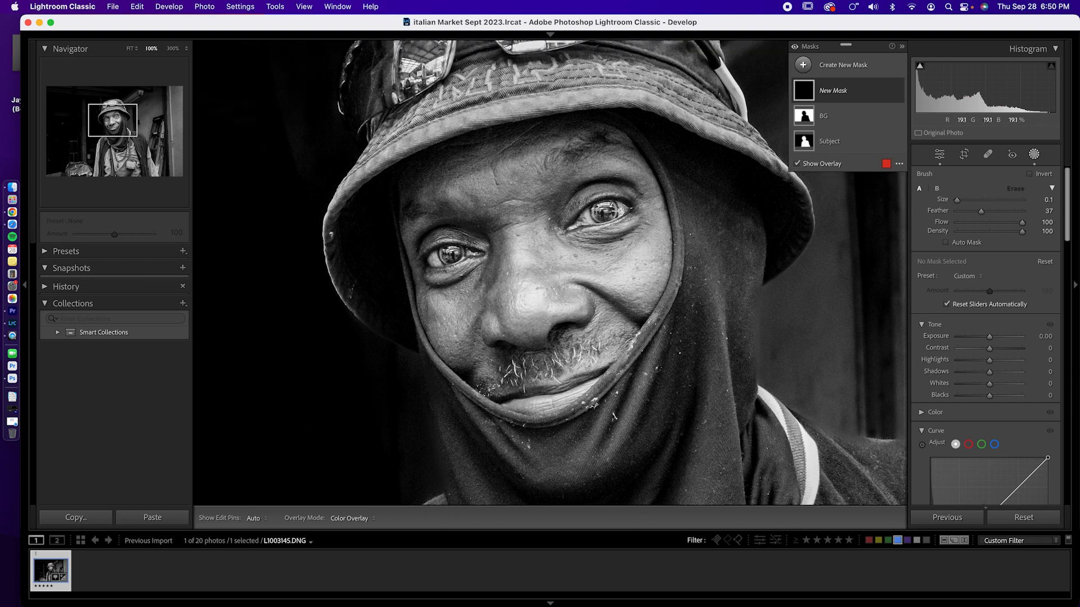
scroll(604, 209, up, 9)
scroll(587, 216, up, 1)
mouse_move(579, 218)
mouse_down()
mouse_move(621, 206)
mouse_move(600, 194)
mouse_move(579, 203)
mouse_move(605, 231)
mouse_move(635, 202)
mouse_move(580, 218)
mouse_up()
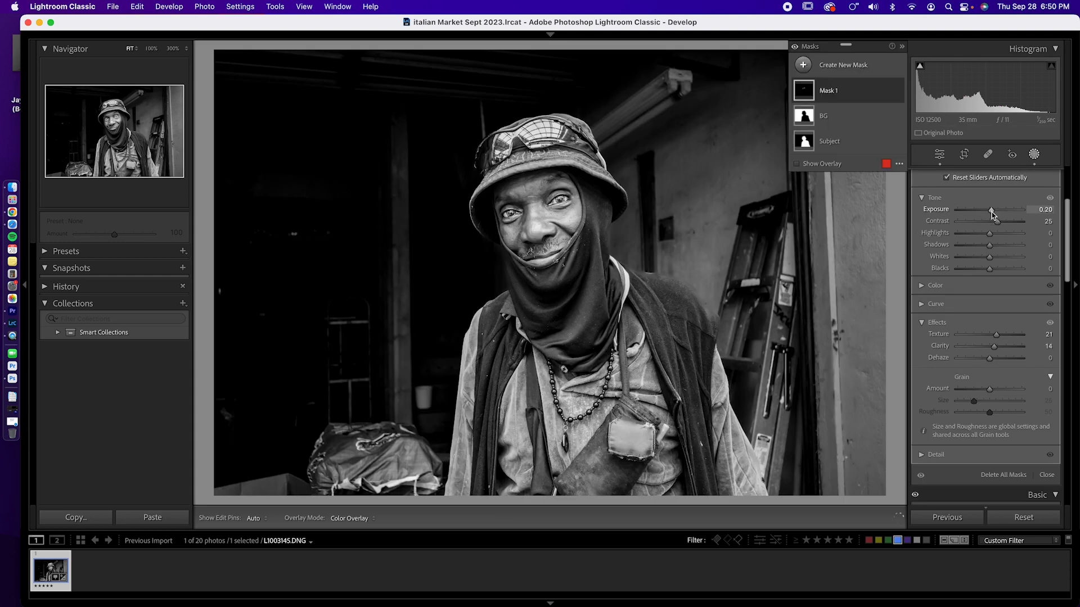
- Toggle the visibility of the eye brush mask to compare the portrait with and without it
scroll(942, 213, up, 2)
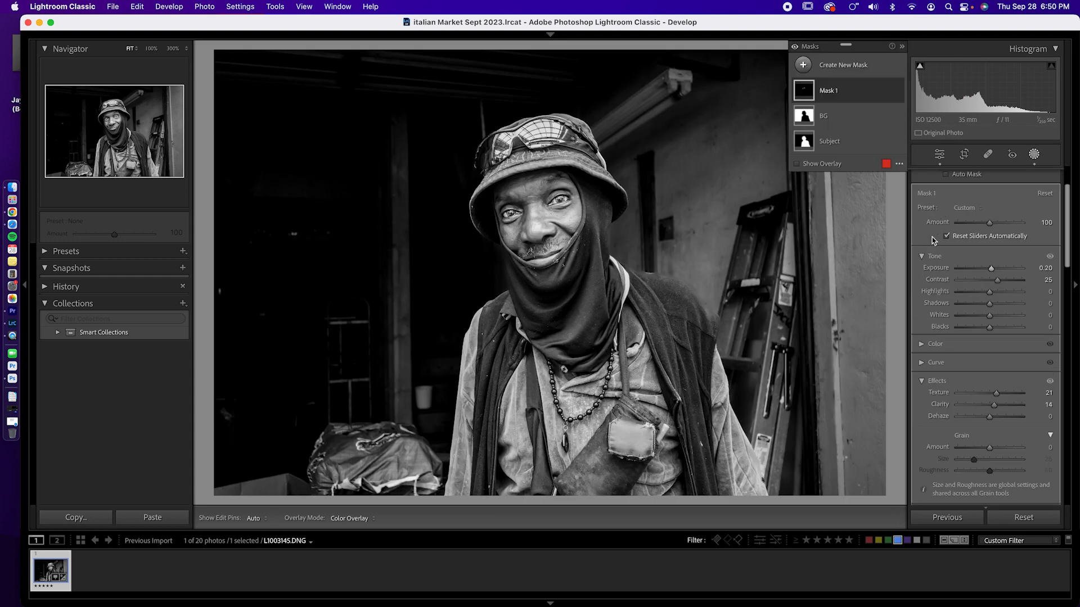
scroll(935, 243, up, 2)
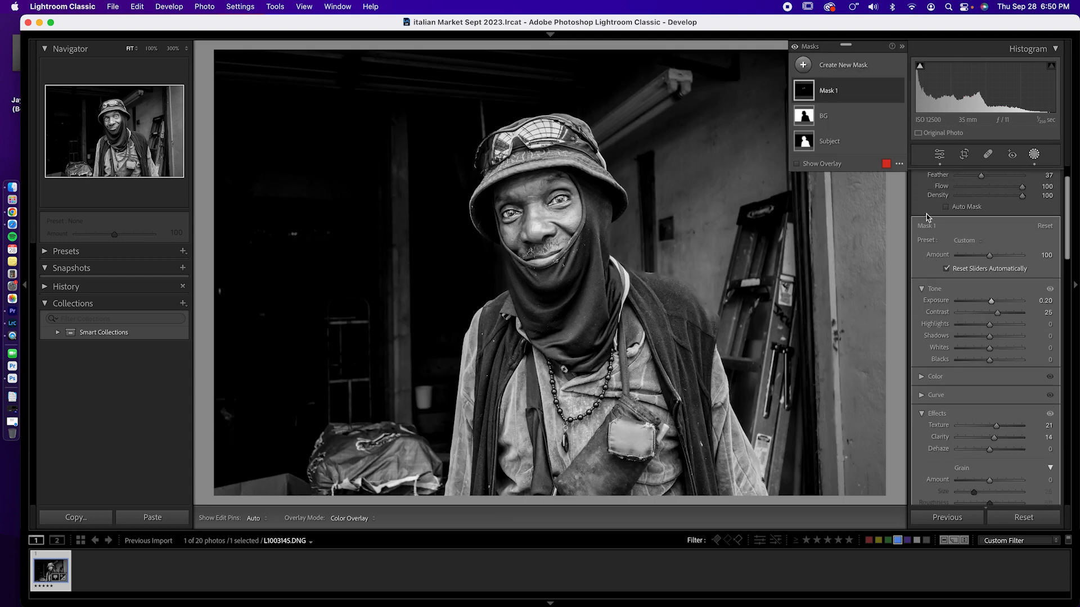
click(898, 91)
click(898, 92)
click(898, 92)
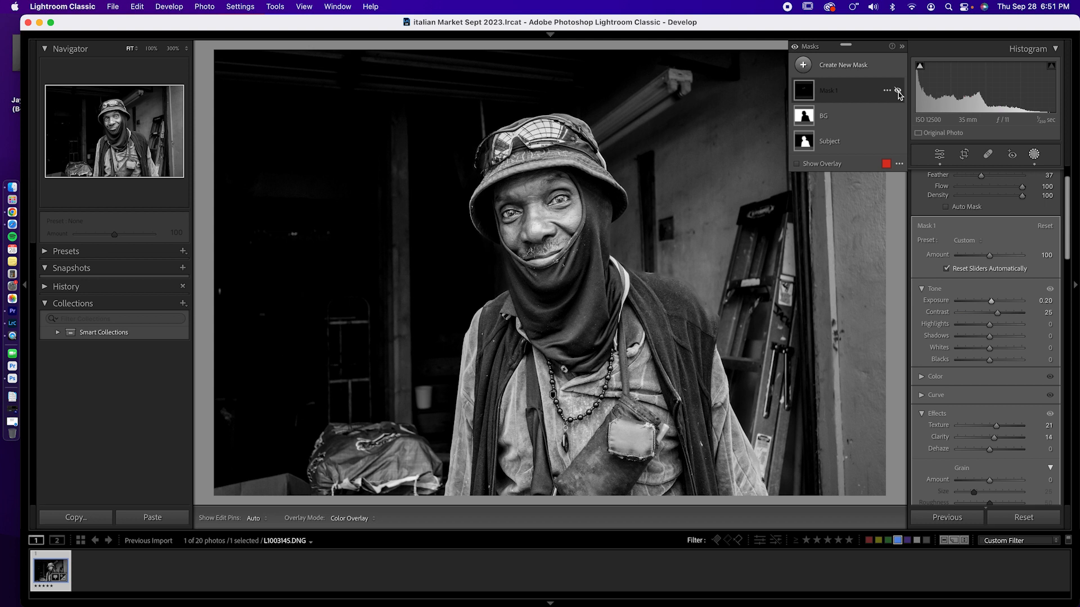
click(898, 92)
click(898, 92)
- Create a radial gradient mask over the man's face
click(804, 65)
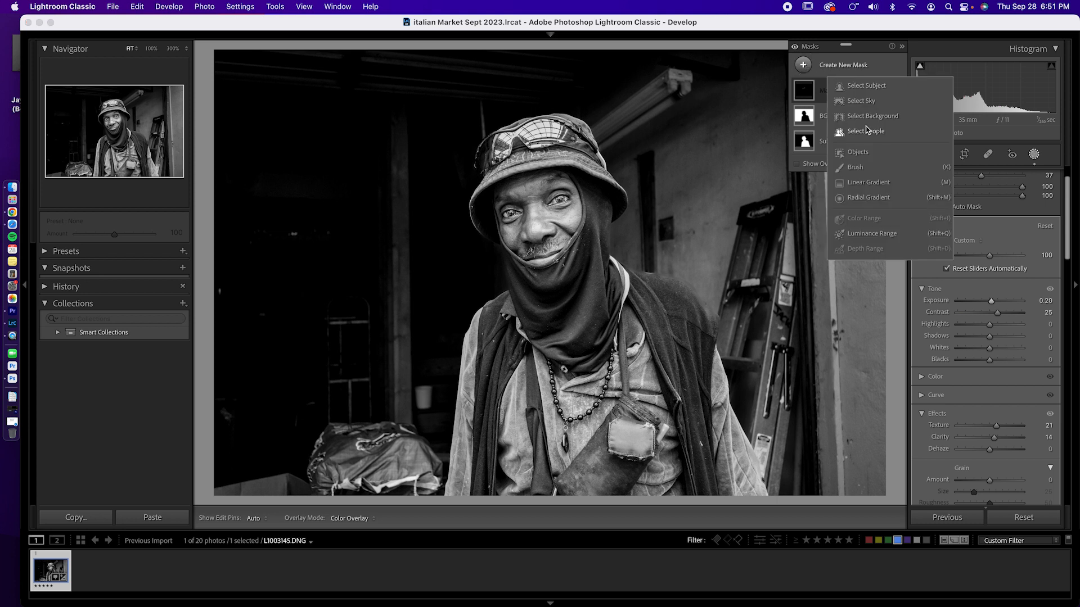
click(861, 198)
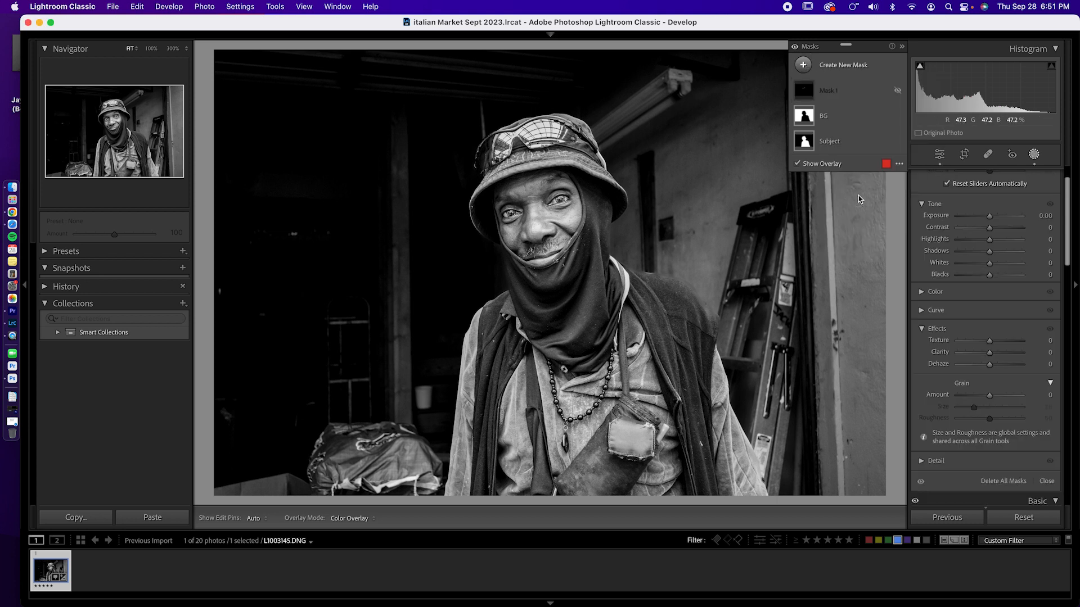
mouse_move(512, 179)
mouse_down()
mouse_move(576, 272)
mouse_move(561, 258)
mouse_up()
drag(527, 201, 555, 253)
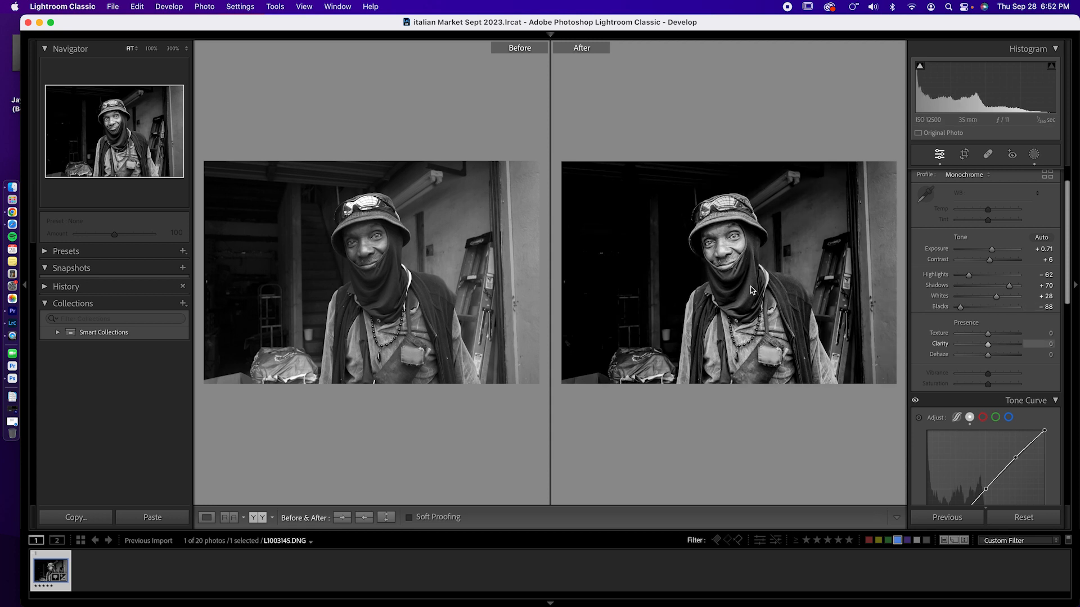
- Open the portrait in Nik 6 Silver Efex and apply the 019 Fine Art Process preset to it
right_click(726, 277)
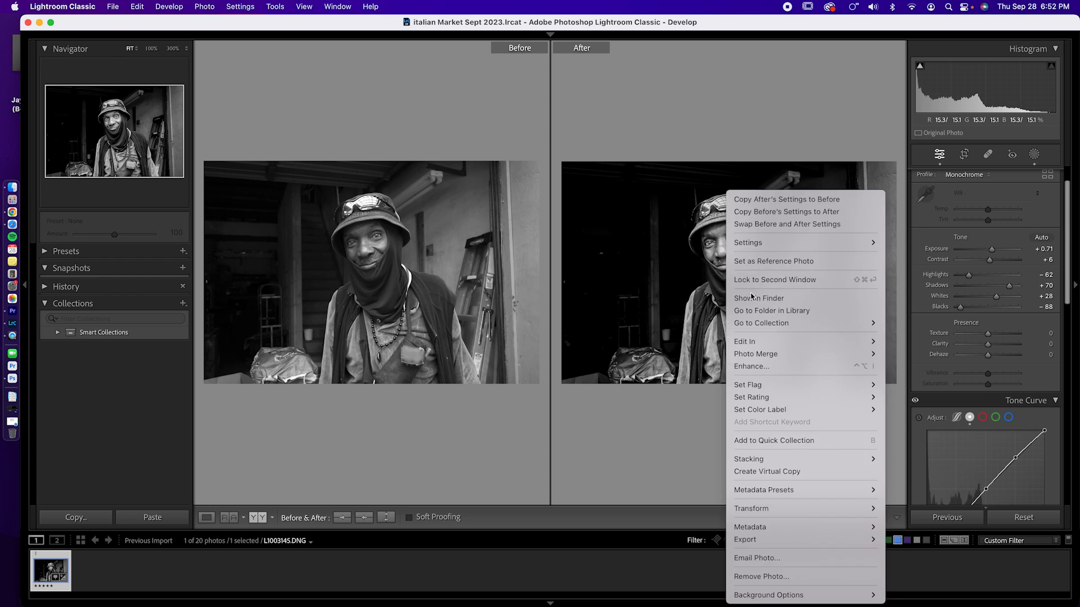
mouse_move(767, 343)
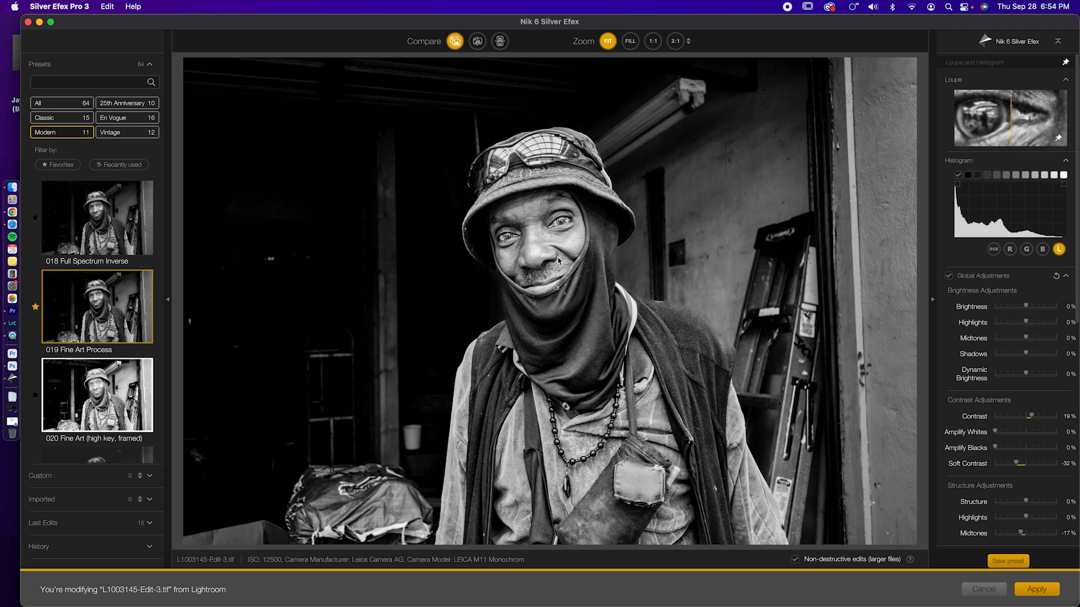
click(1037, 588)
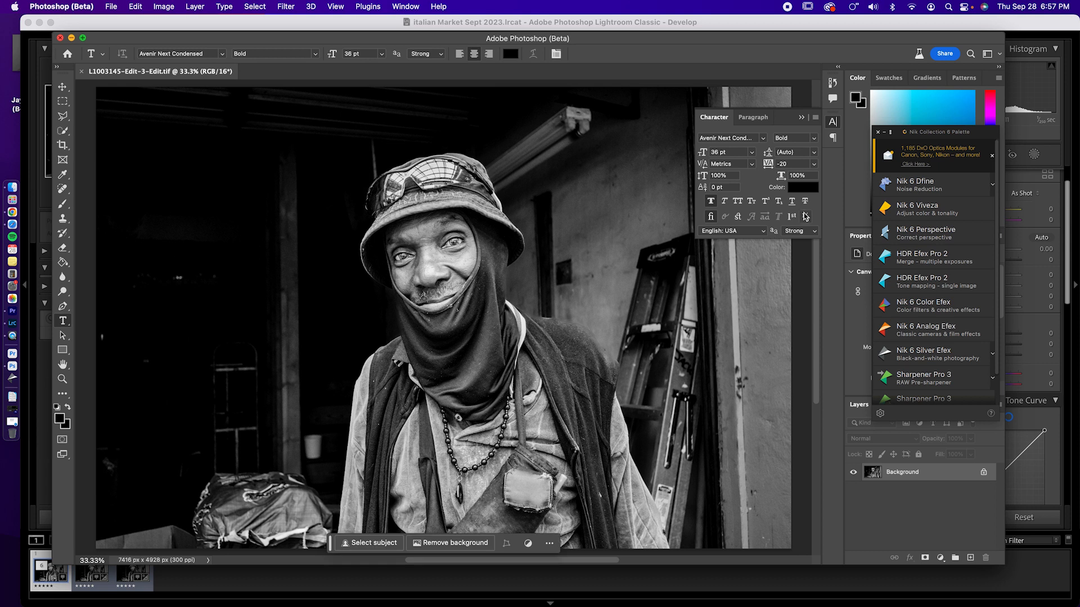
- In Photoshop, collapse the Character panel and extend the portrait's canvas relatively by 2 inches in width and 4 inches in height, in white
click(802, 120)
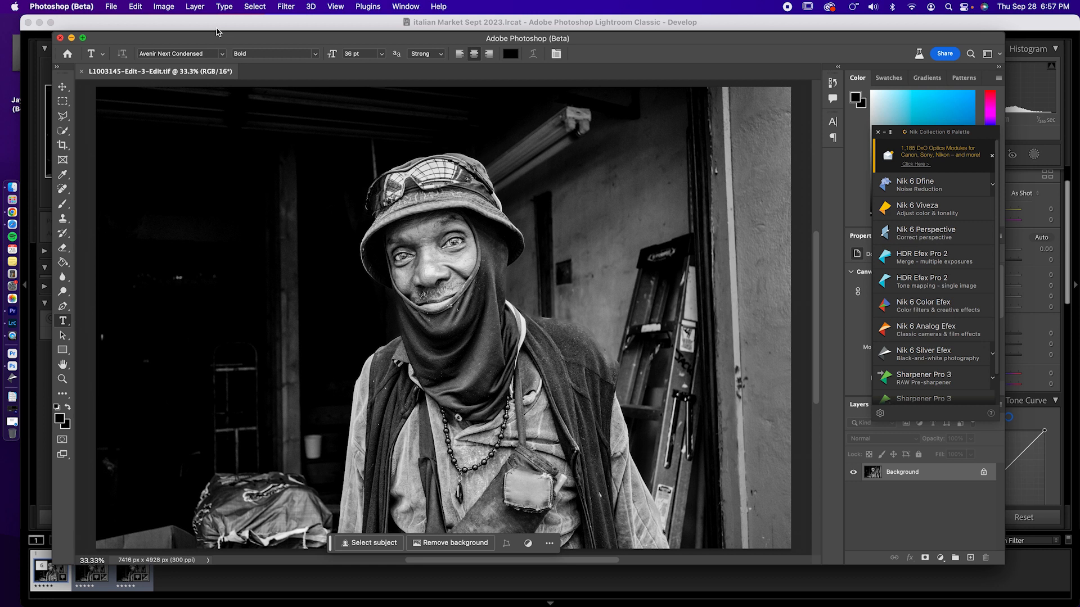
click(164, 6)
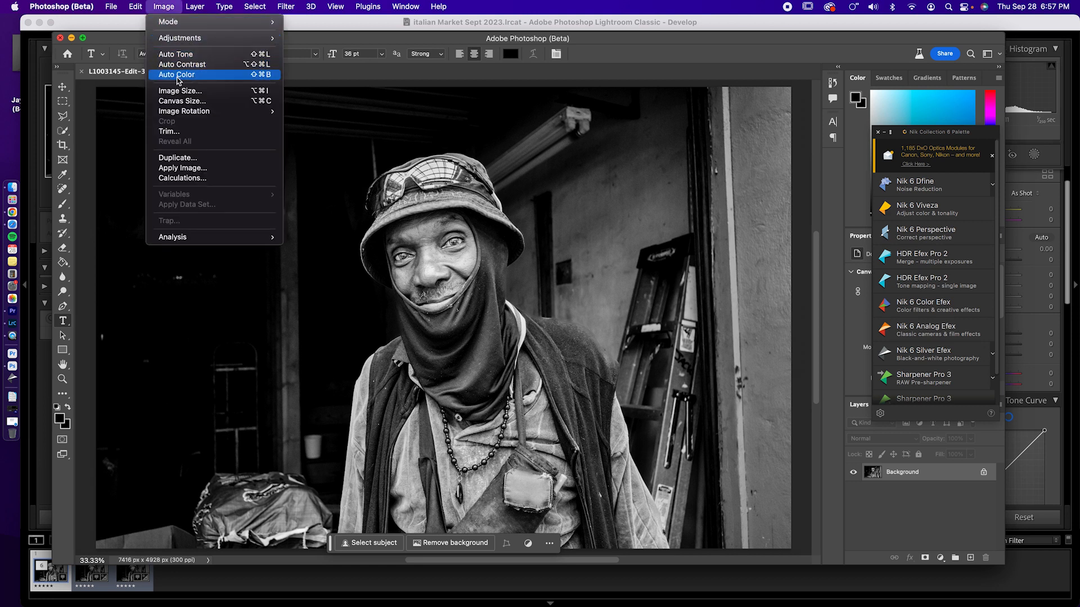
click(181, 101)
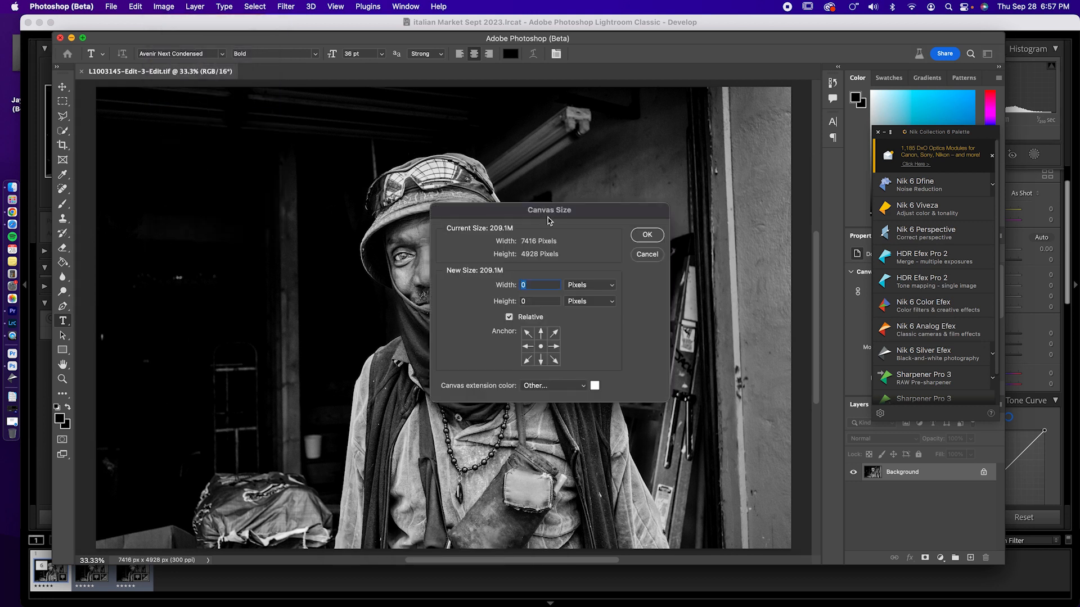
click(605, 286)
click(599, 297)
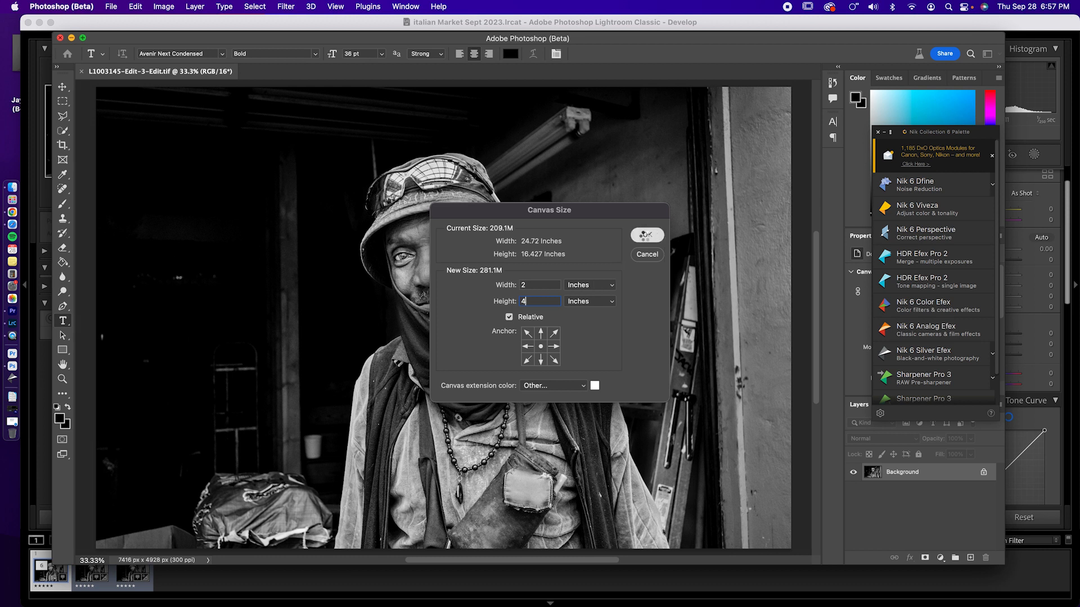
click(646, 235)
- Open the file commands for the portrait with the white border
click(111, 7)
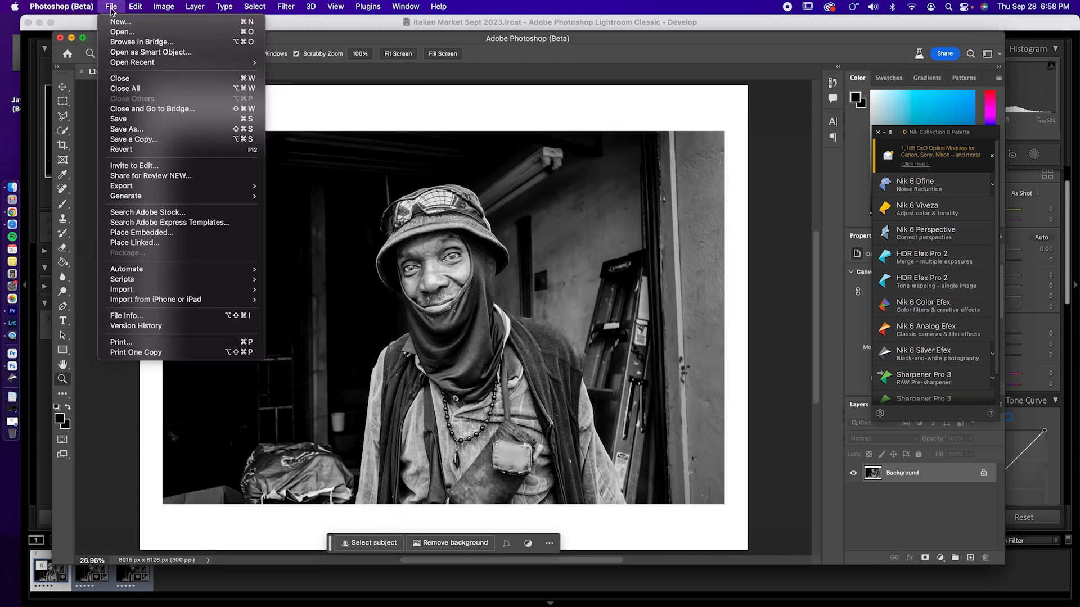